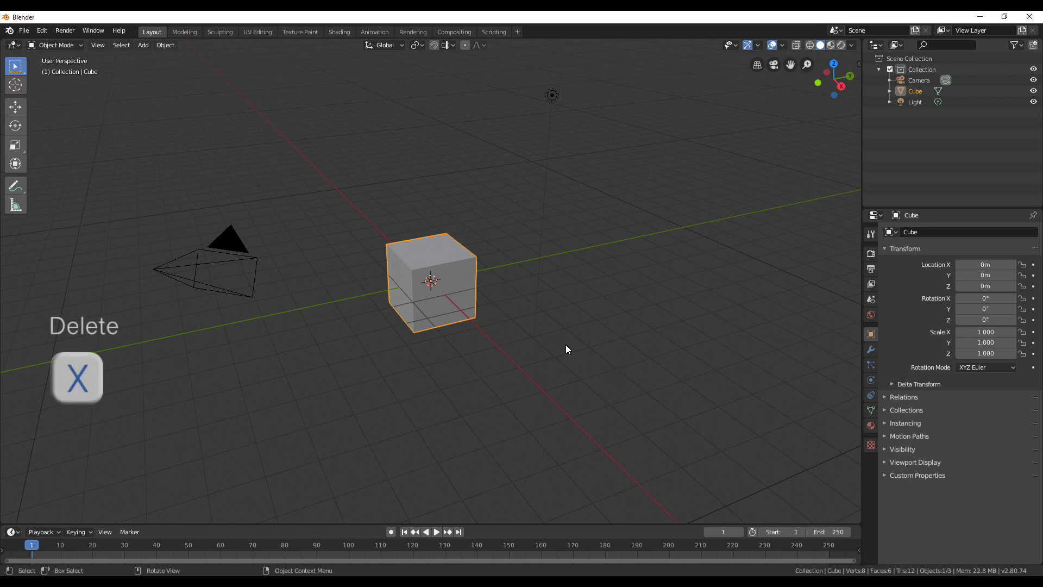
Step: Delete the default cube and add a plane mesh at the world origin
key(x)
click(489, 291)
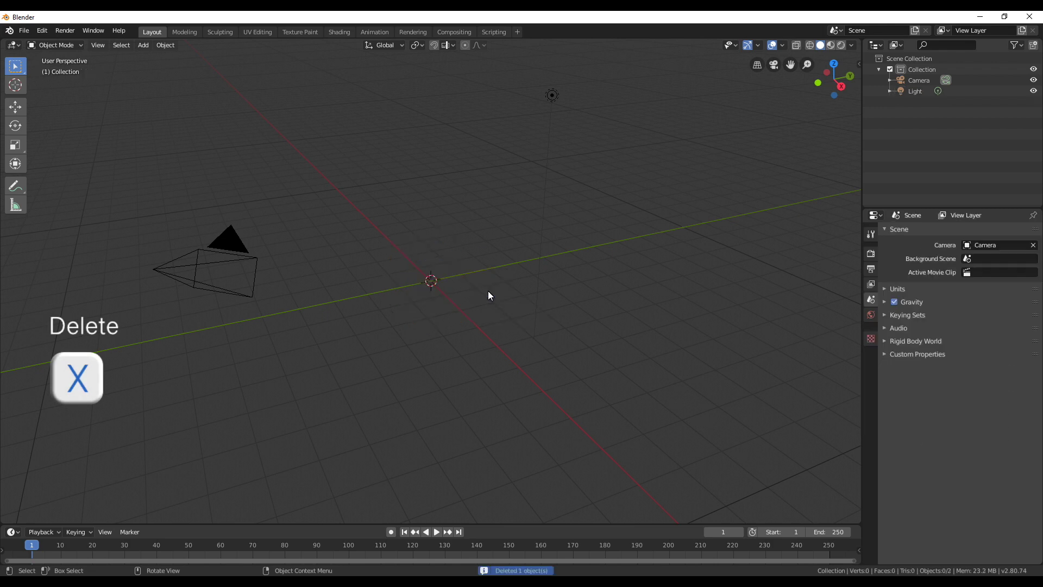
key(shift+a)
mouse_move(451, 288)
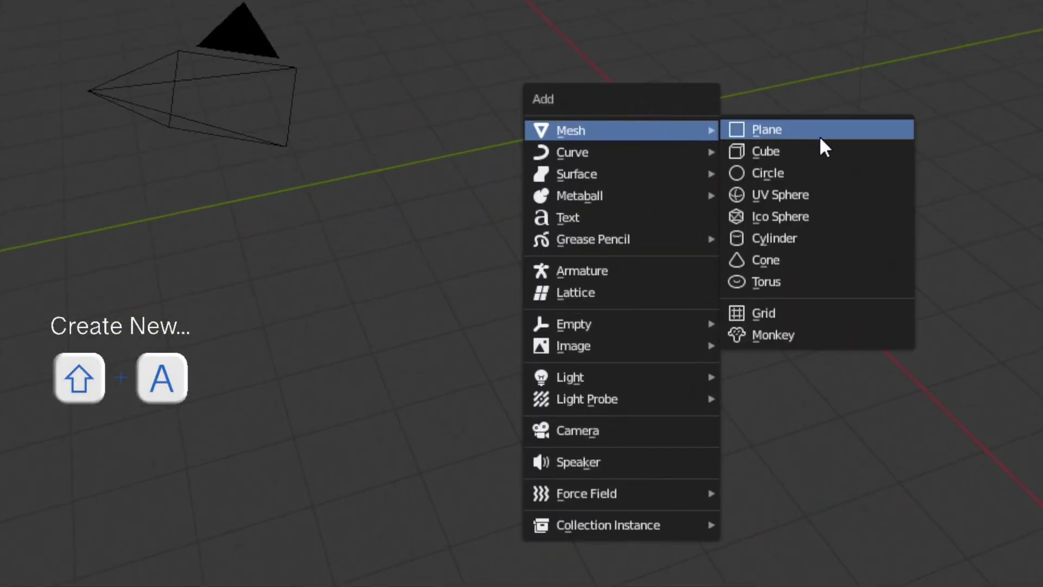
click(822, 128)
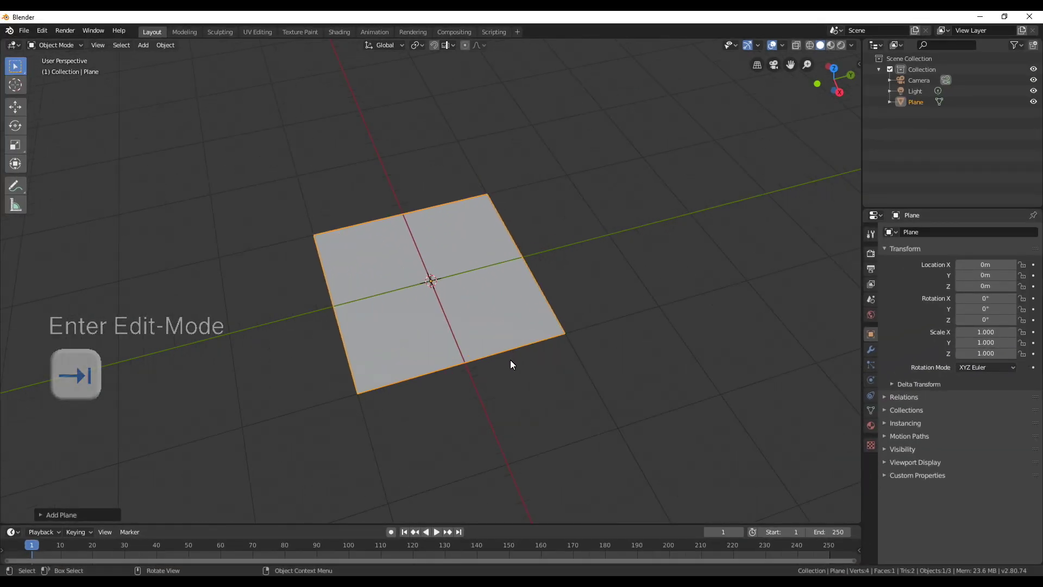
Step: In Edit Mode, delete three edges of the plane, keeping only the edge on the positive Y side
key(Tab)
key(alt+a)
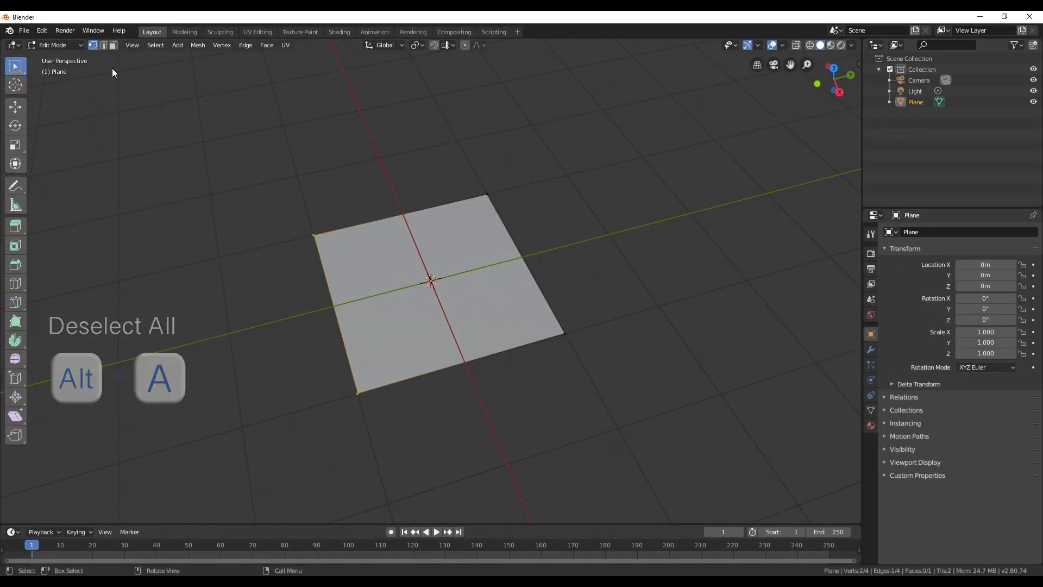
click(103, 45)
click(359, 291)
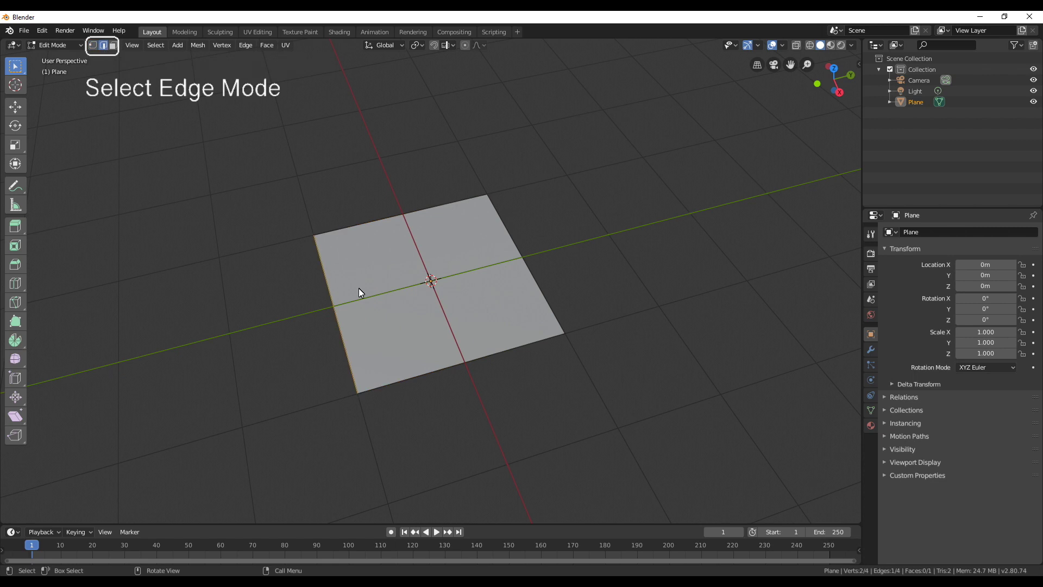
click(360, 224)
shift+click(439, 370)
shift+click(342, 338)
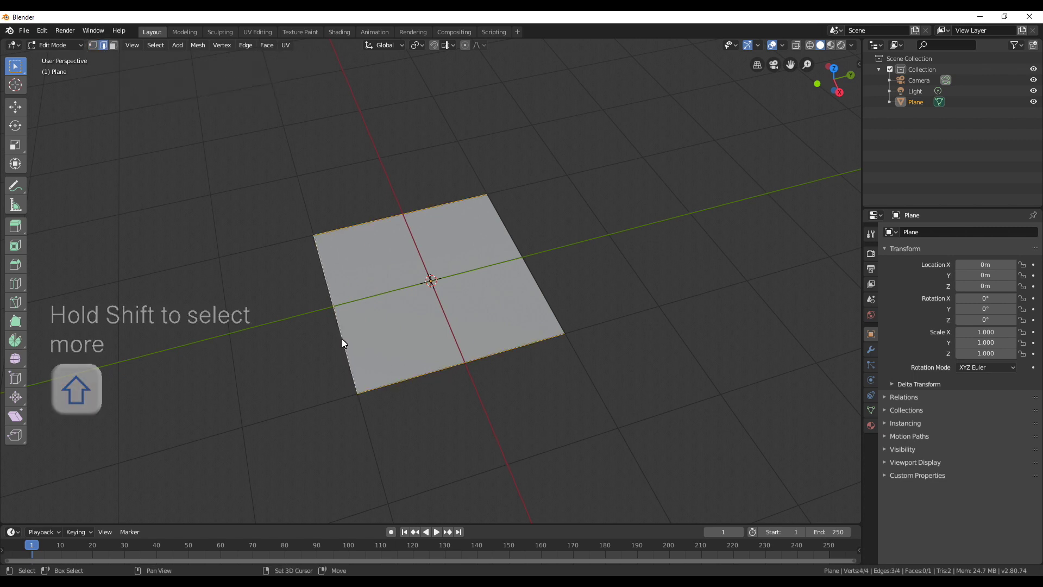
key(x)
click(341, 351)
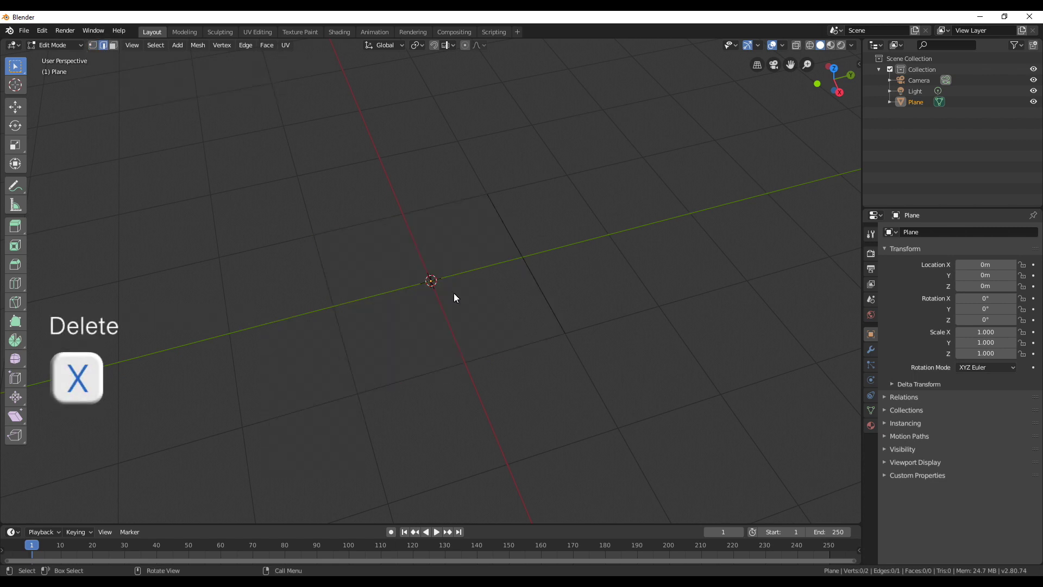
Step: Snap the remaining edge's far vertex to the 3D cursor at the world origin
click(93, 47)
drag(443, 162, 516, 212)
key(shift+s)
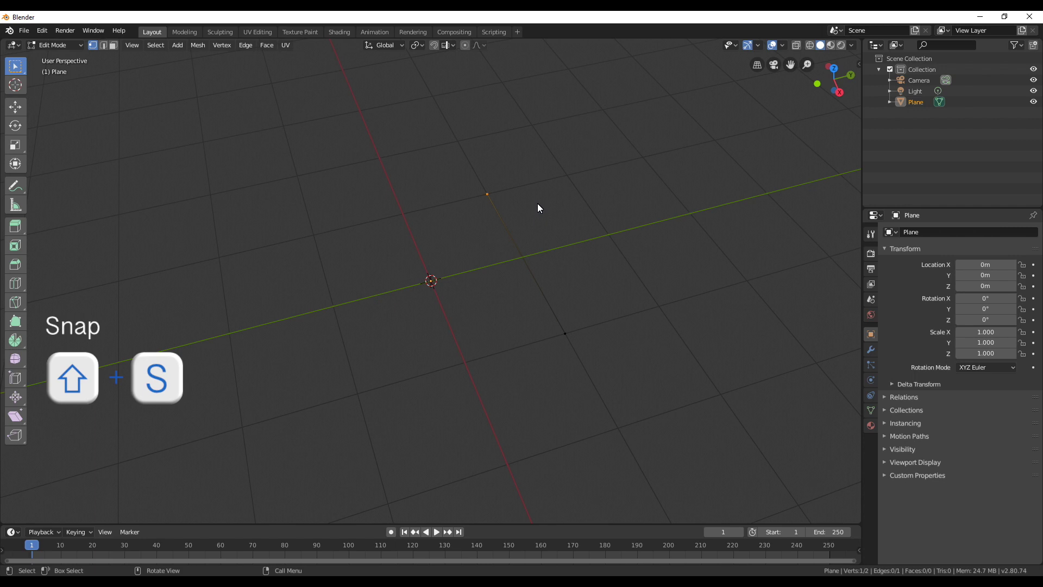
key(shift+s)
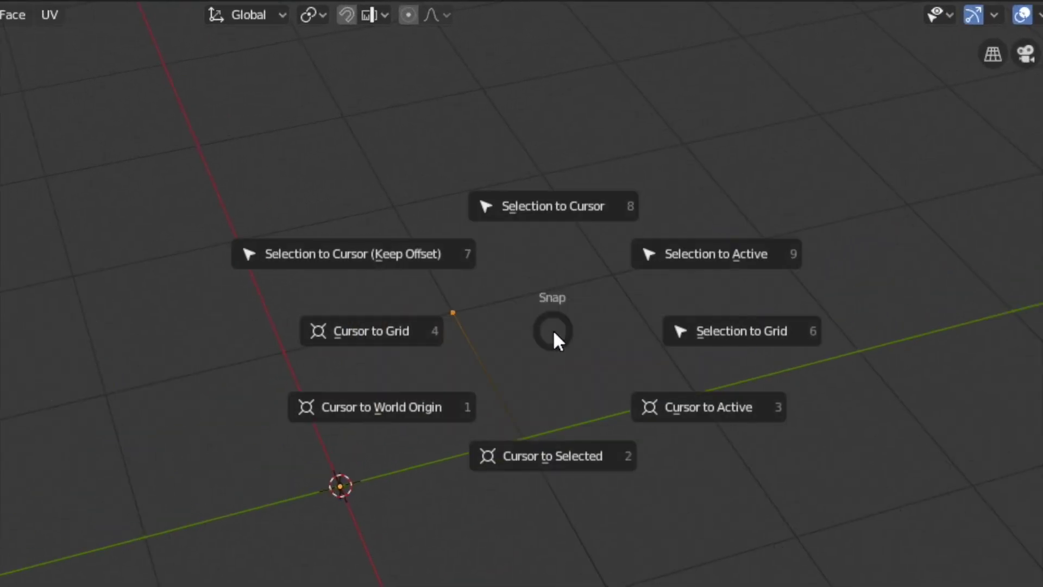
click(563, 222)
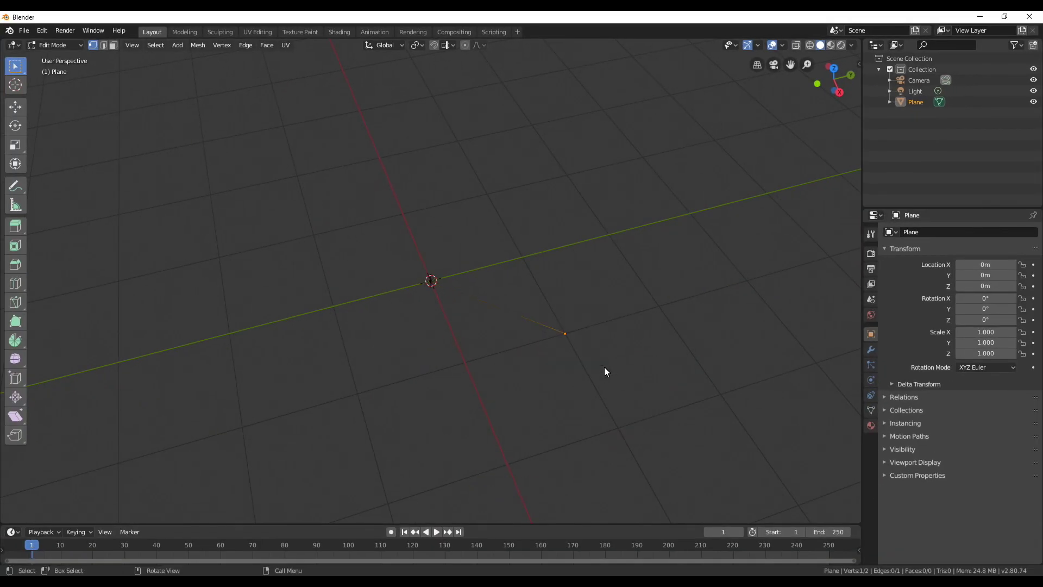
Step: In front view, move the edge's other vertex up and inward until it sits almost above the origin
middle_drag(575, 393, 580, 343)
key(KP_1)
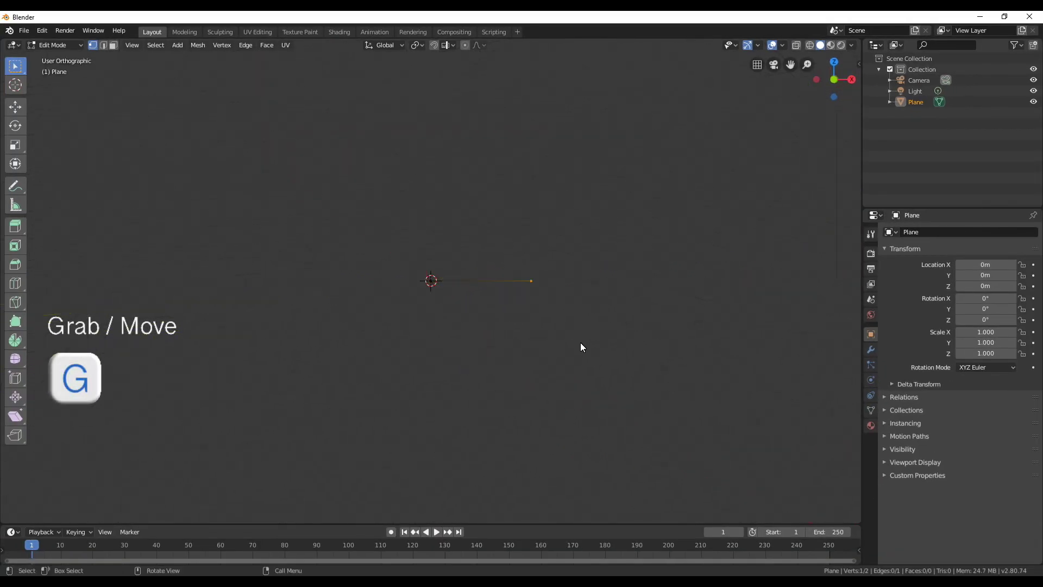
key(KP_1)
key(g)
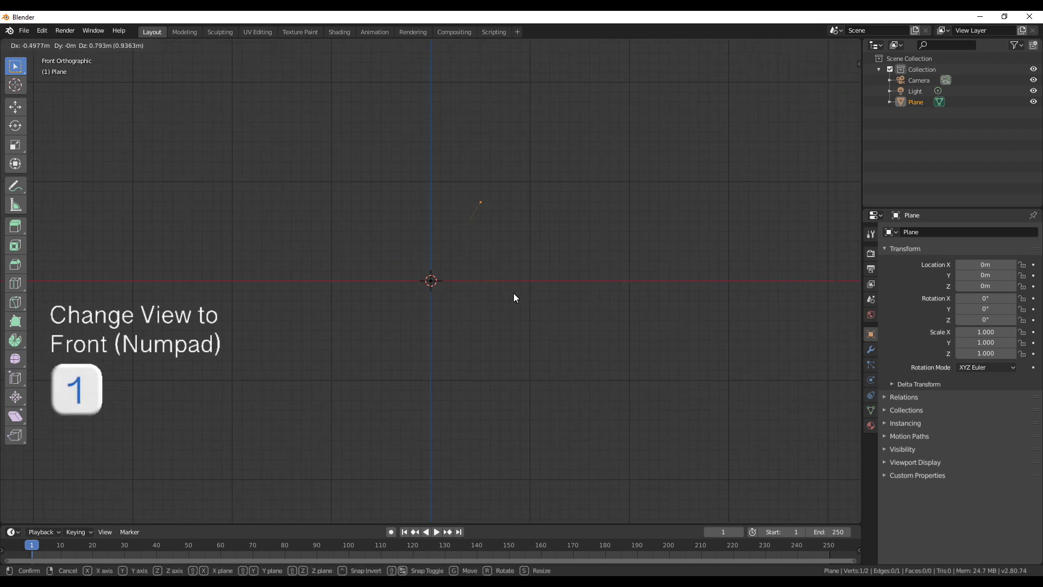
click(478, 270)
middle_drag(479, 270, 442, 317)
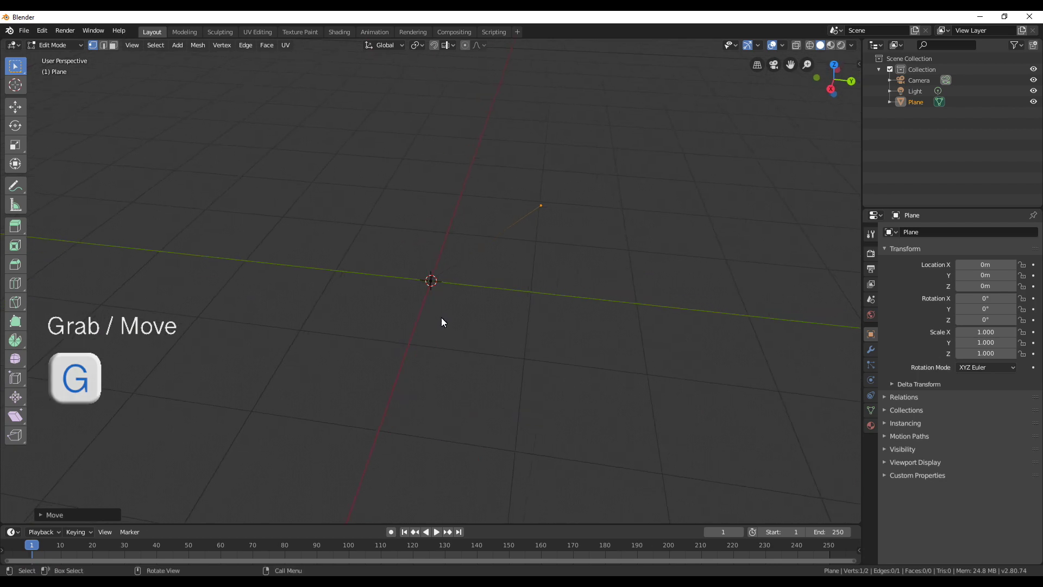
Step: In side view, move the raised vertex about 1 m along negative Y so it lies above the origin
key(KP_3)
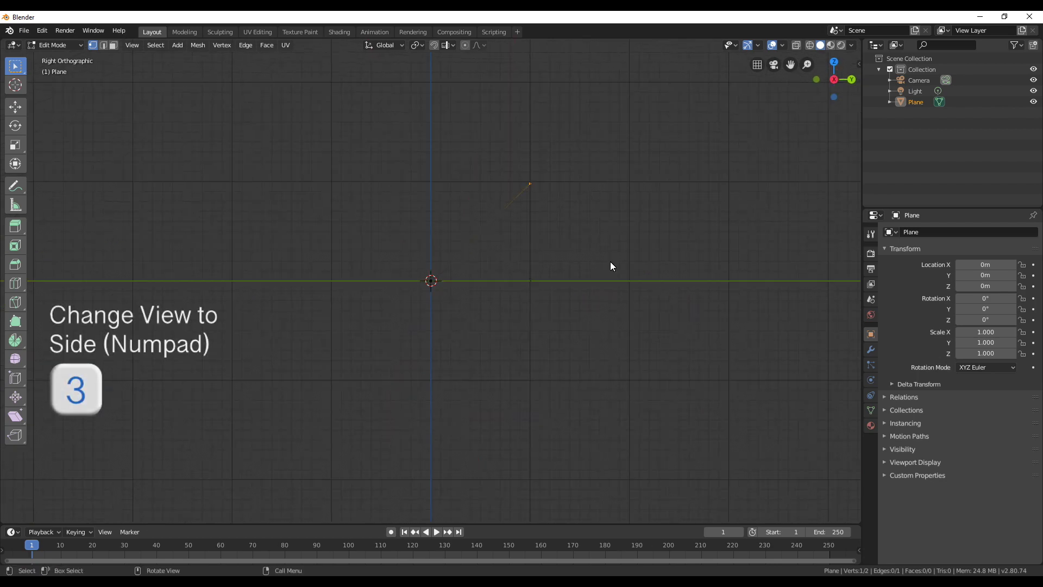
key(g)
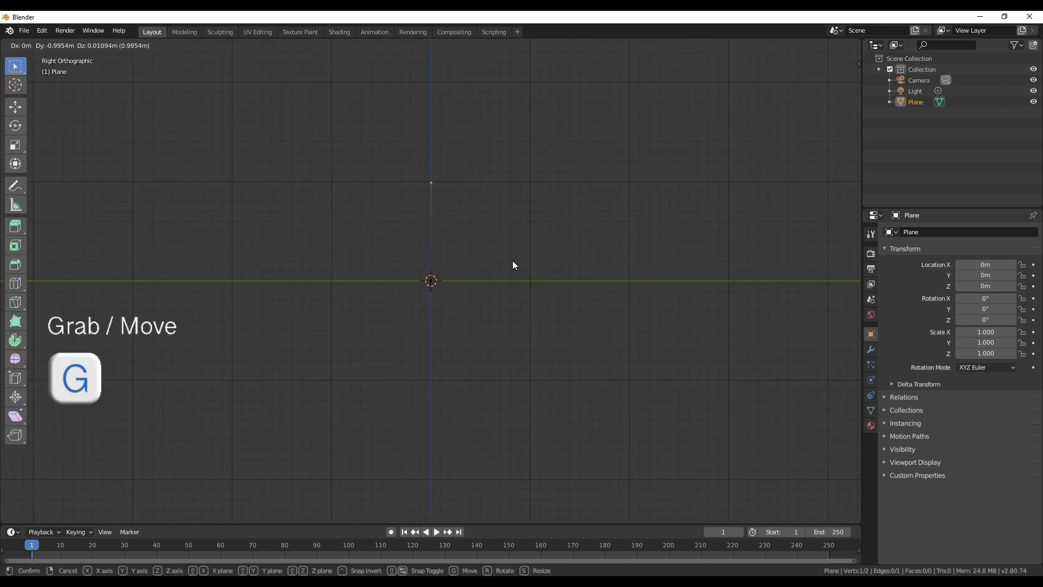
click(513, 261)
middle_drag(524, 274, 550, 319)
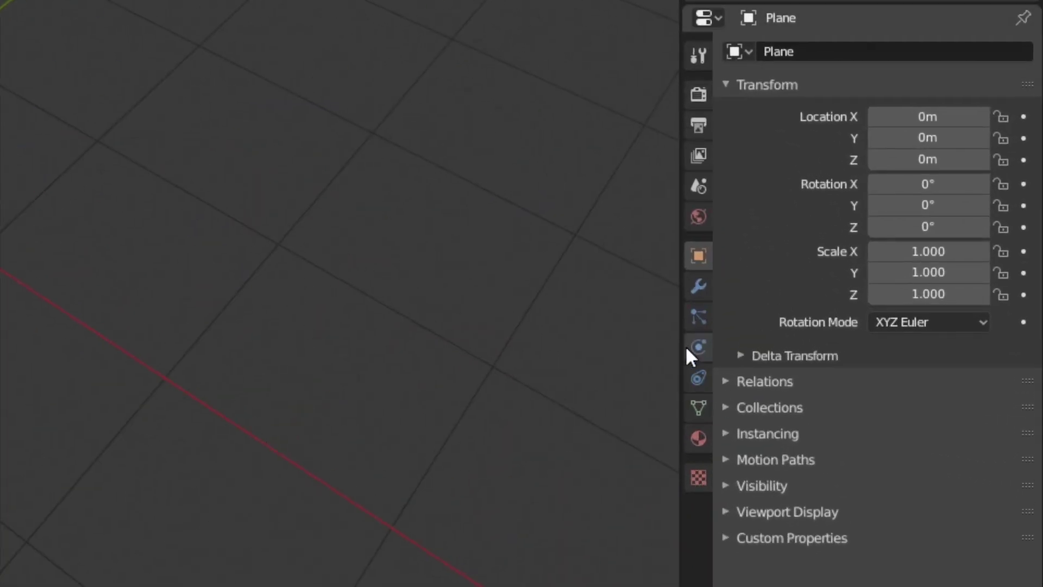
Step: Add a Skin modifier and a Subdivision Surface modifier to the plane object
click(700, 287)
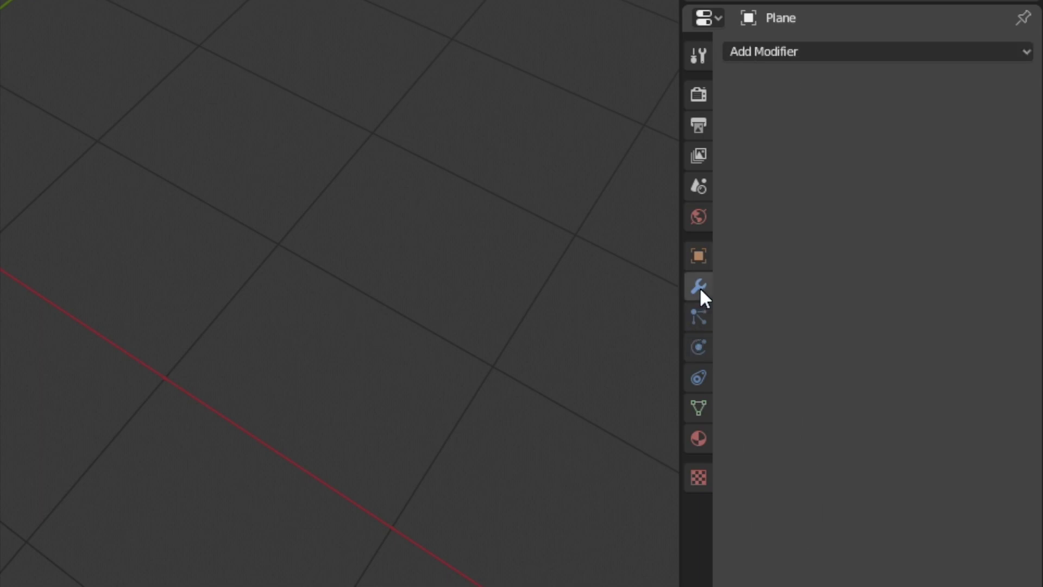
click(781, 53)
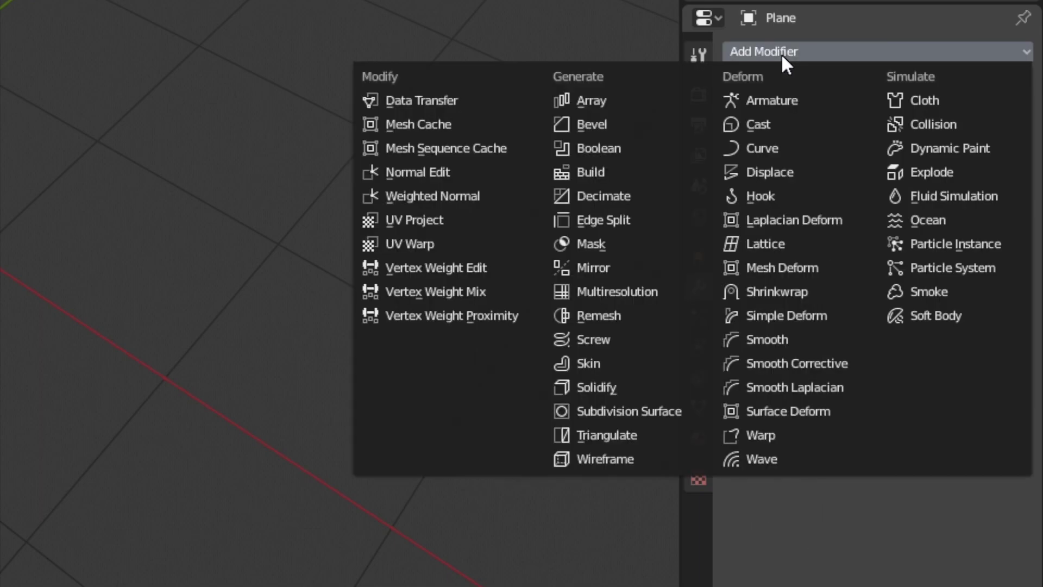
click(648, 365)
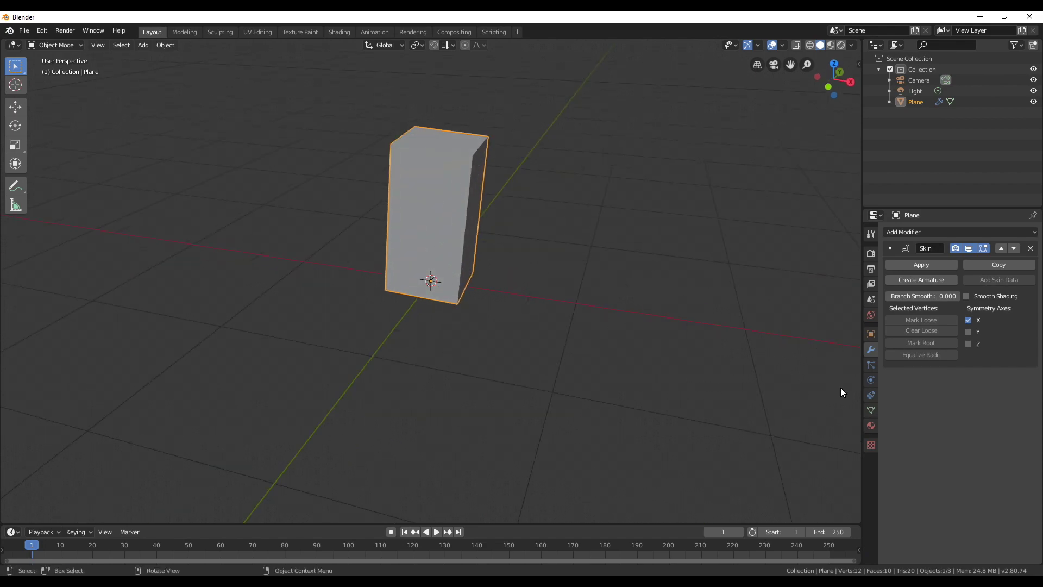
click(905, 232)
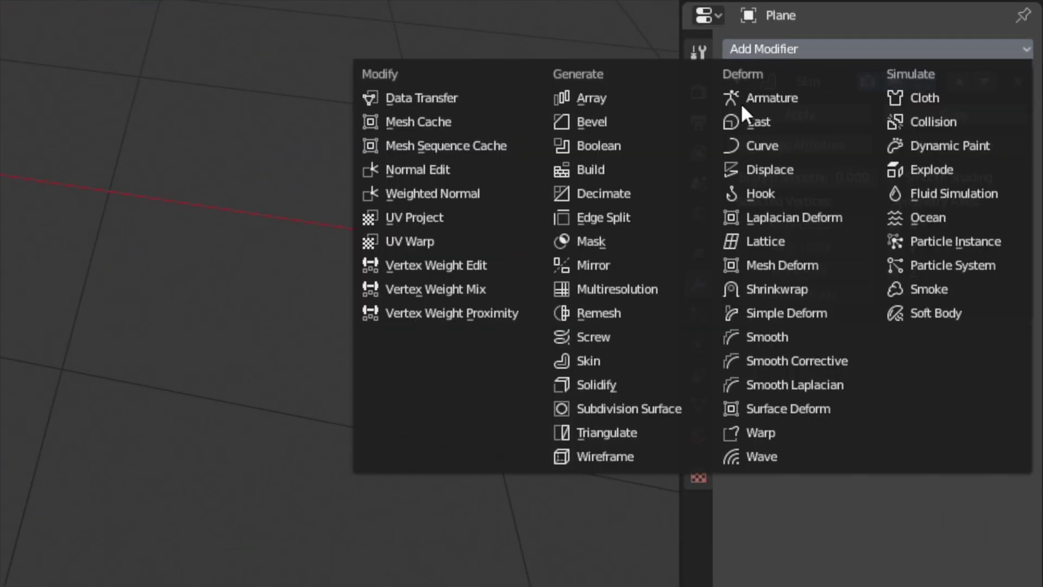
click(634, 408)
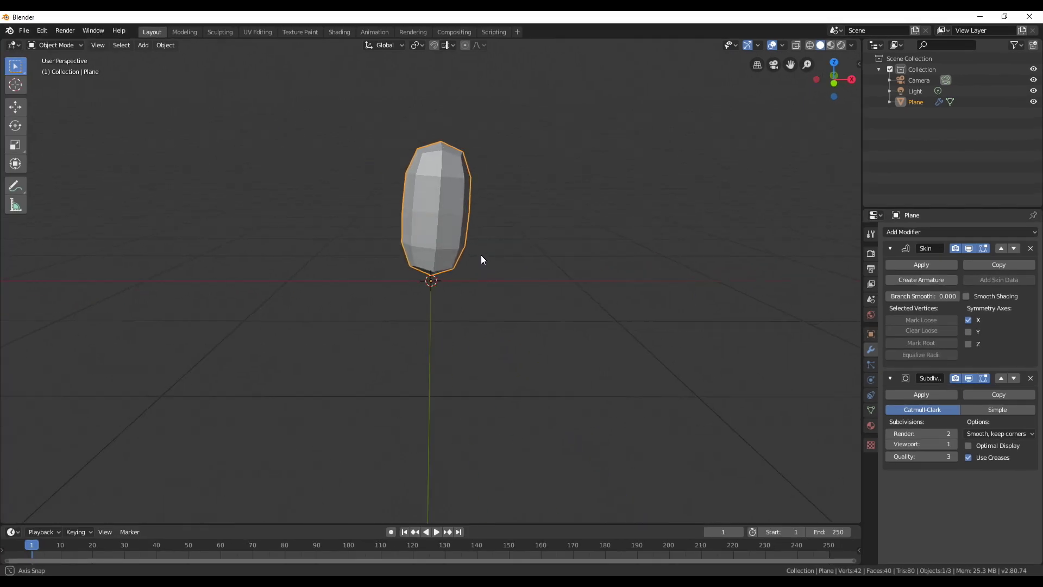
middle_drag(481, 260, 470, 279)
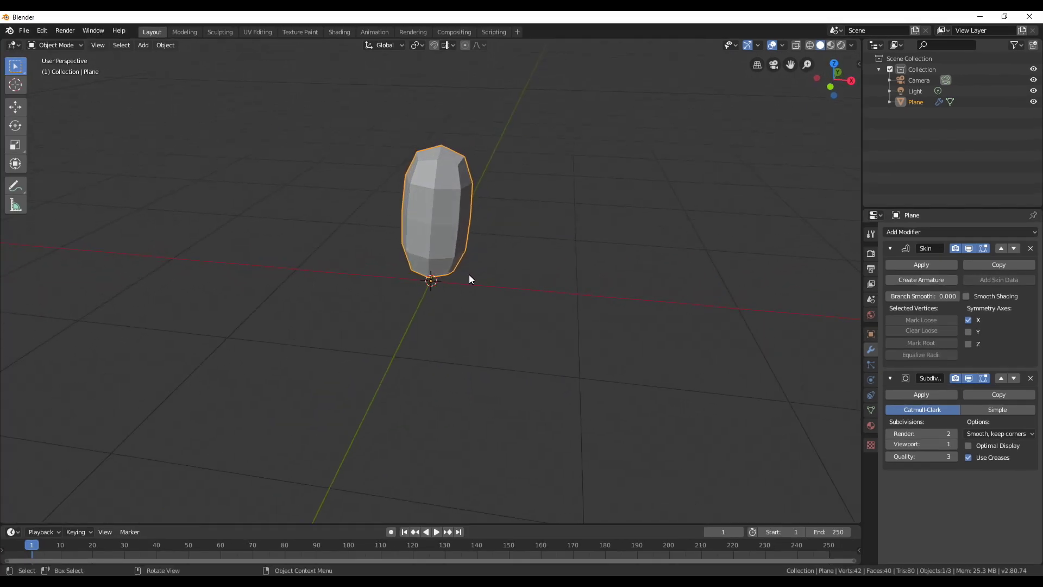
Step: Add a cube mesh and raise it 1 m along the Z axis
middle_drag(419, 153, 449, 304)
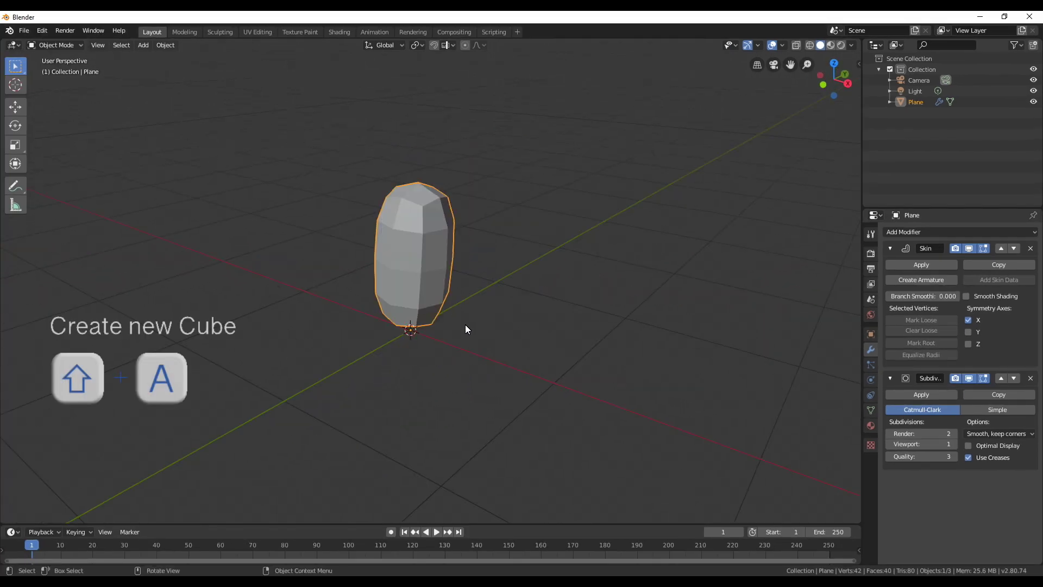
key(shift+a)
click(507, 334)
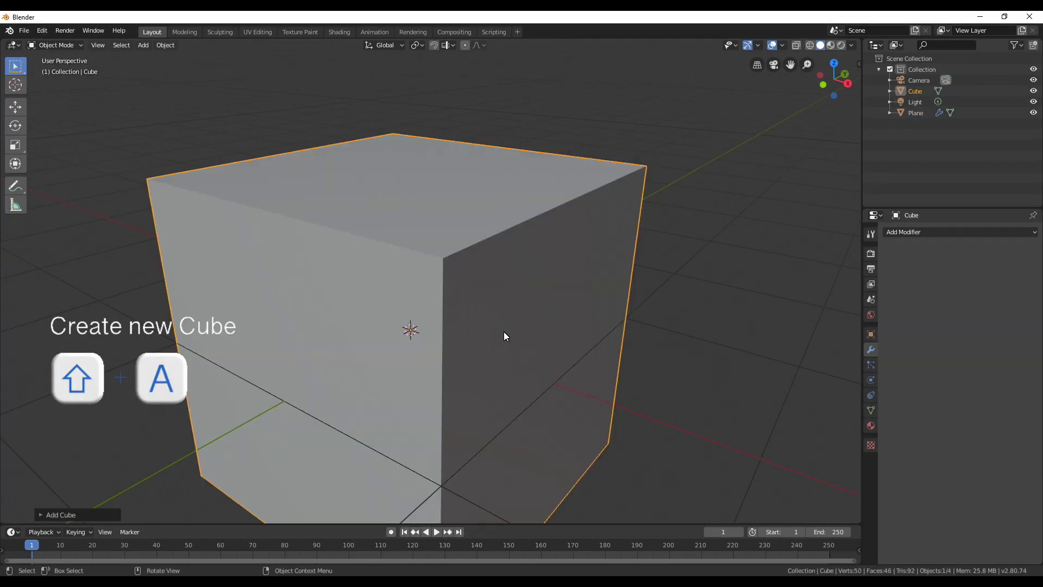
scroll(505, 333, down, 4)
middle_drag(544, 358, 512, 355)
key(KP_1)
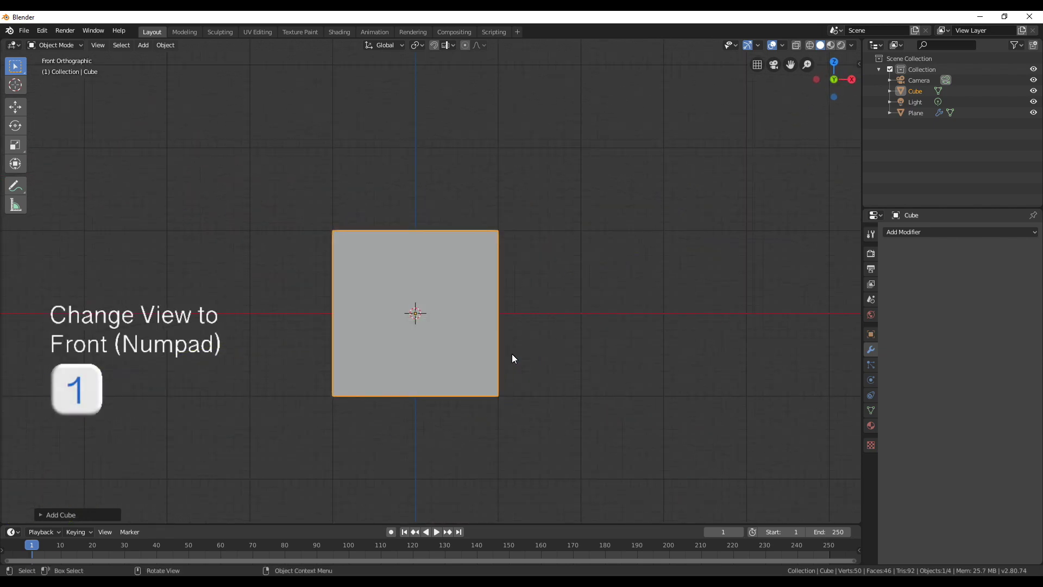
key(g)
key(z)
key(1)
key(Return)
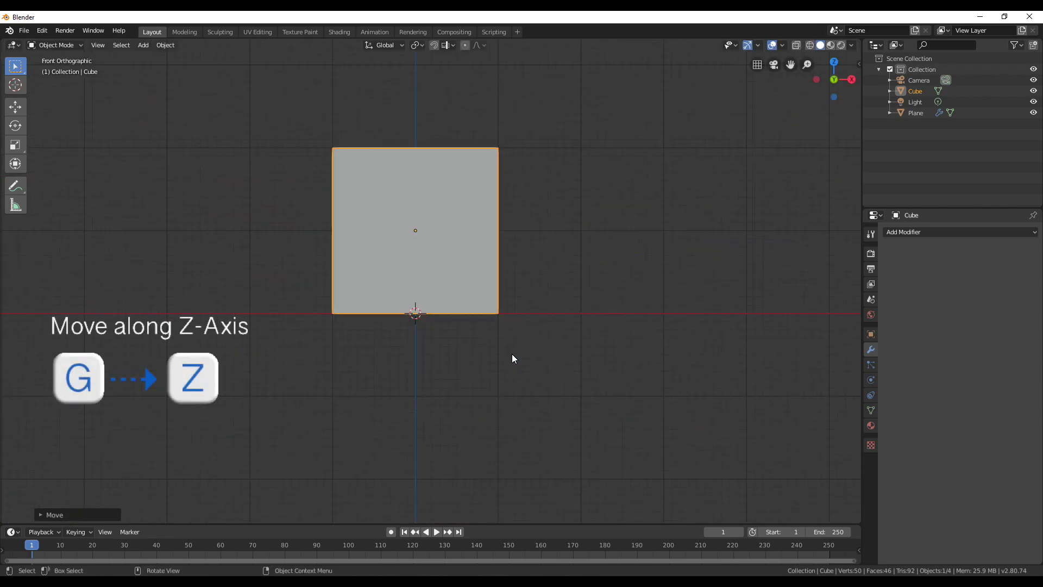
Step: In top view, move the cube about 2.9 m along the Y axis, behind the skinned object
key(KP_7)
scroll(512, 353, down, 6)
key(g)
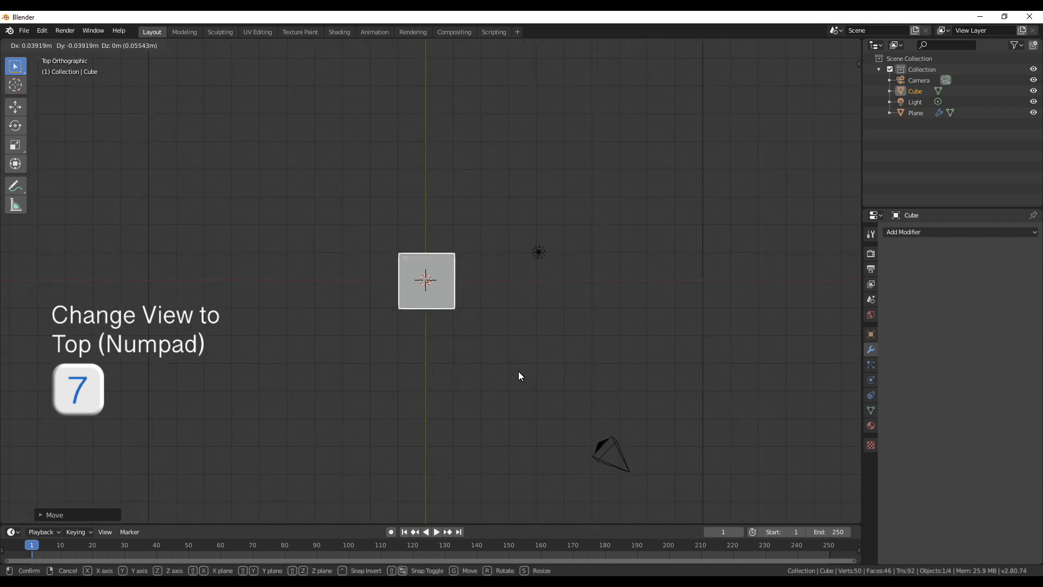
key(y)
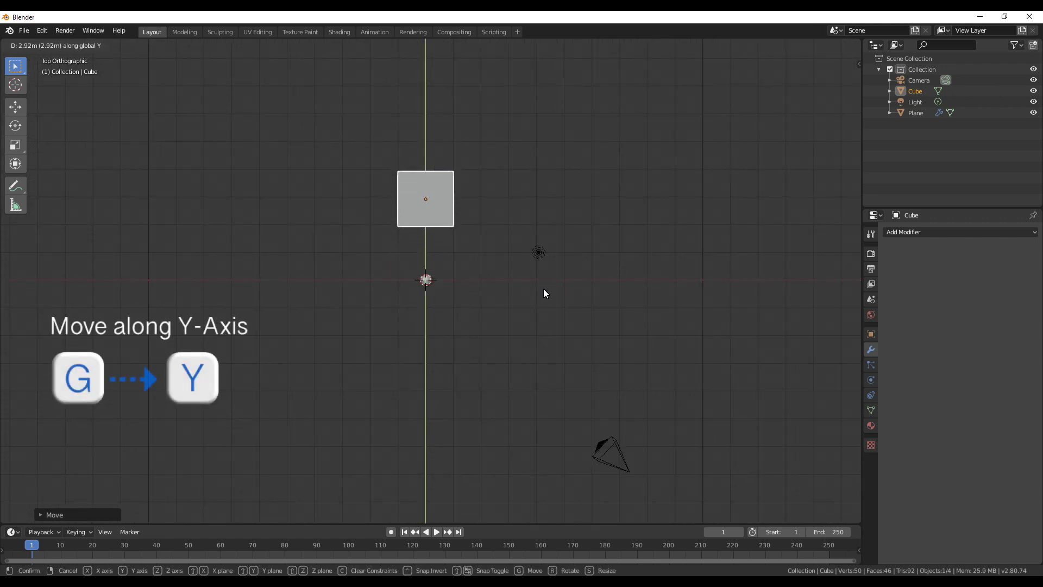
click(544, 289)
middle_drag(547, 293, 517, 277)
Step: In Edit Mode of the skinned object, lower its upper vertex slightly toward positive X and extrude a new vertex about 0.7 m upward from it
key(KP_1)
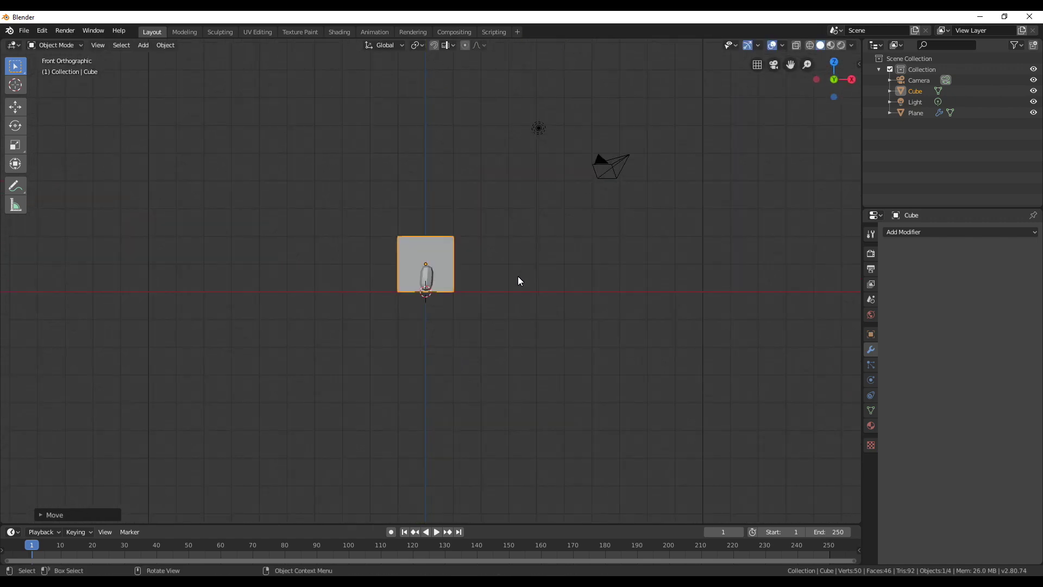
scroll(528, 292, up, 8)
key(Tab)
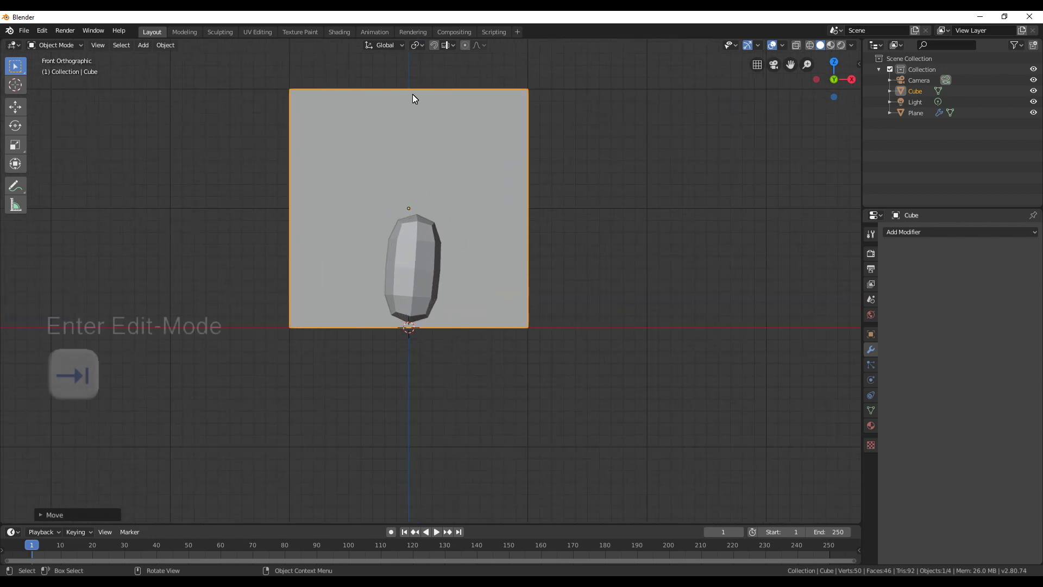
click(420, 244)
key(Tab)
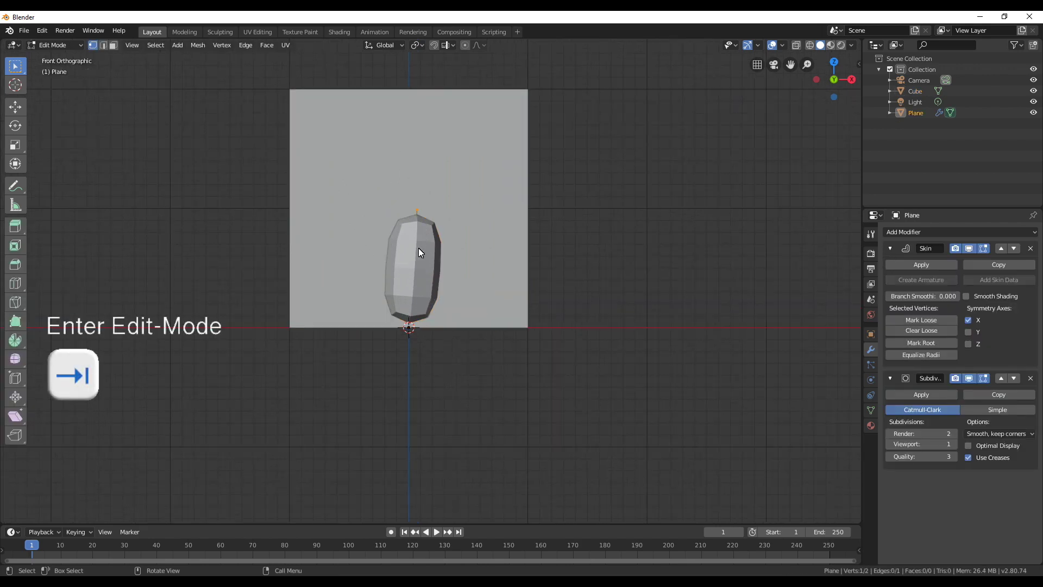
key(g)
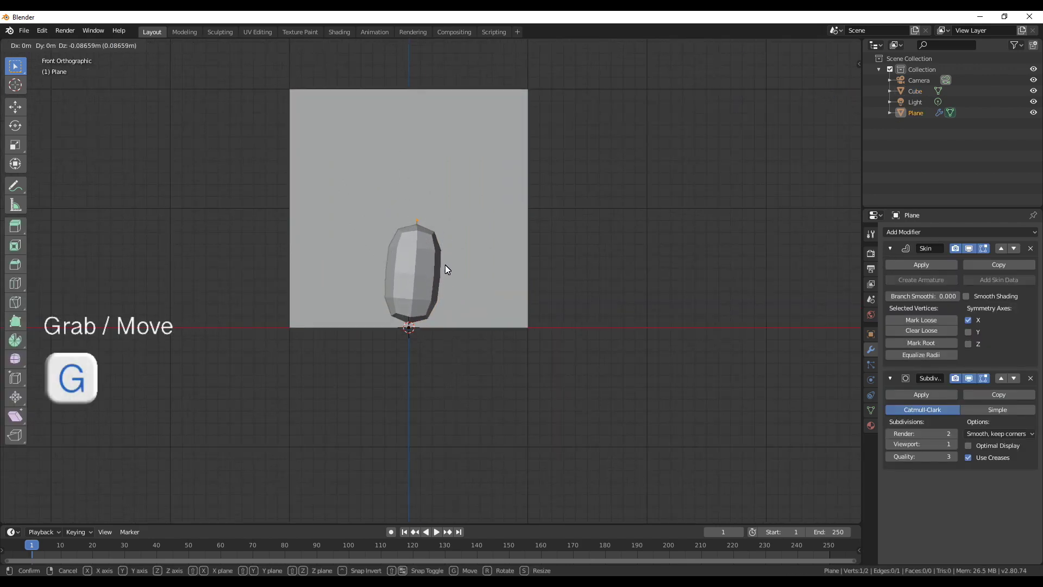
key(e)
click(470, 297)
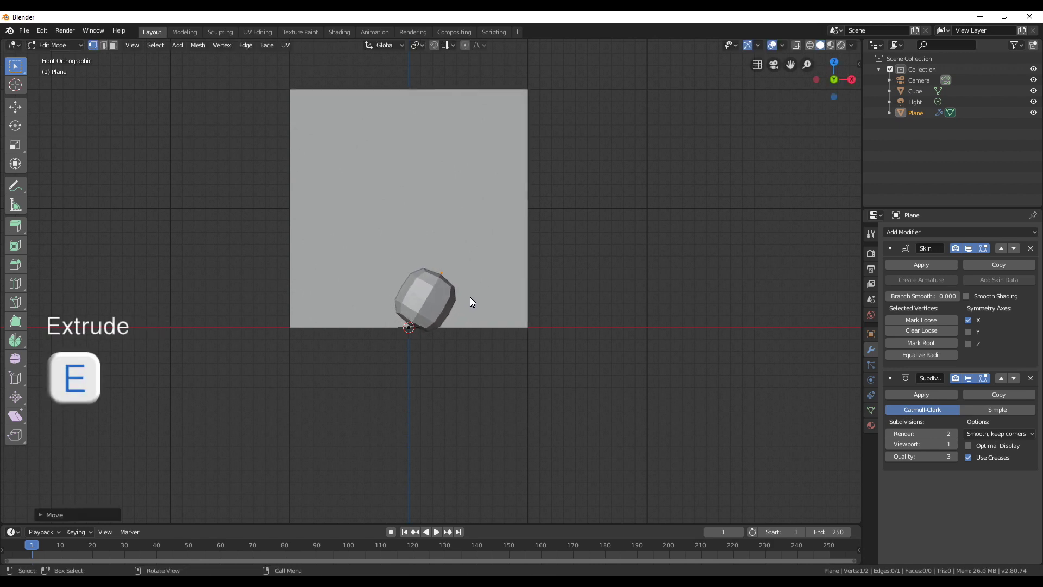
key(e)
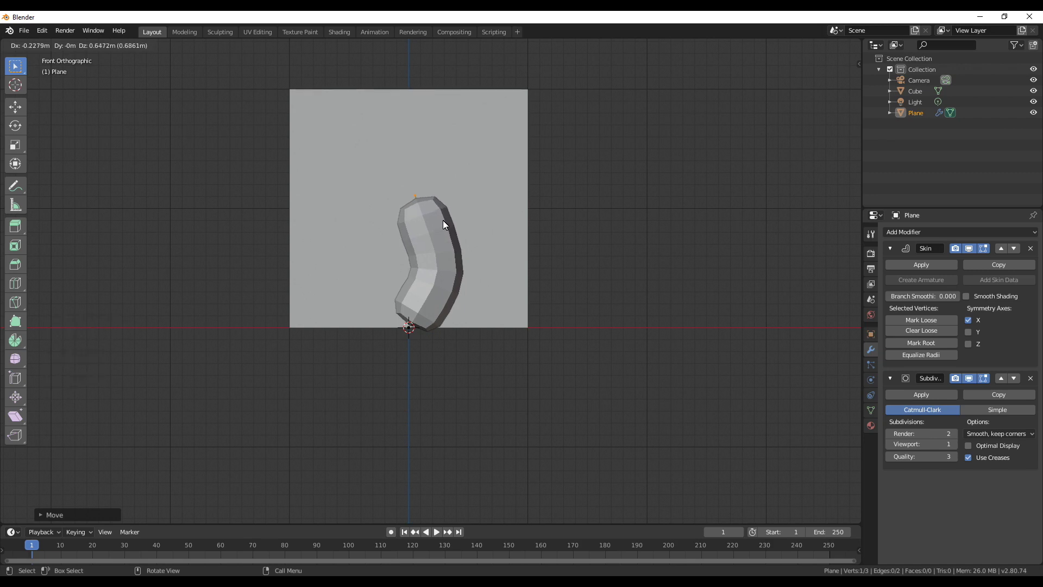
click(438, 213)
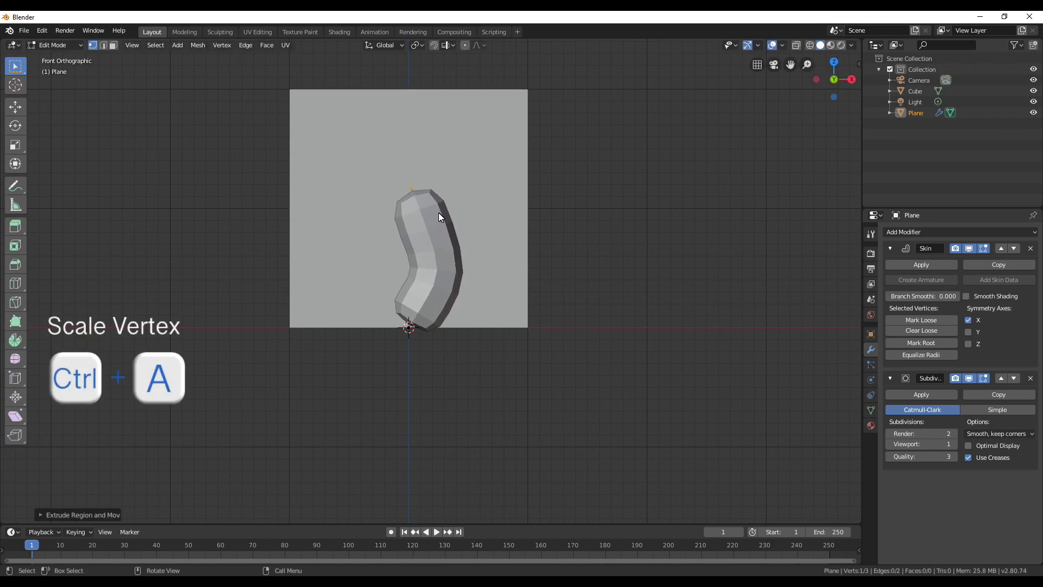
Step: Shrink the skin at the top vertex to about half, and extrude two more vertices up past the cube's top edge, thinning the tip
key(ctrl+a)
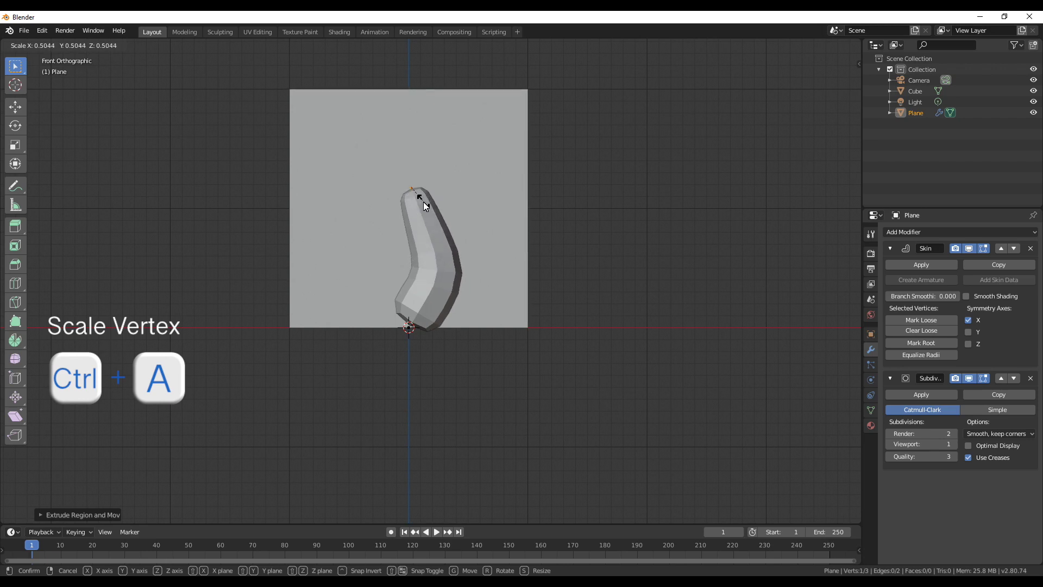
click(421, 198)
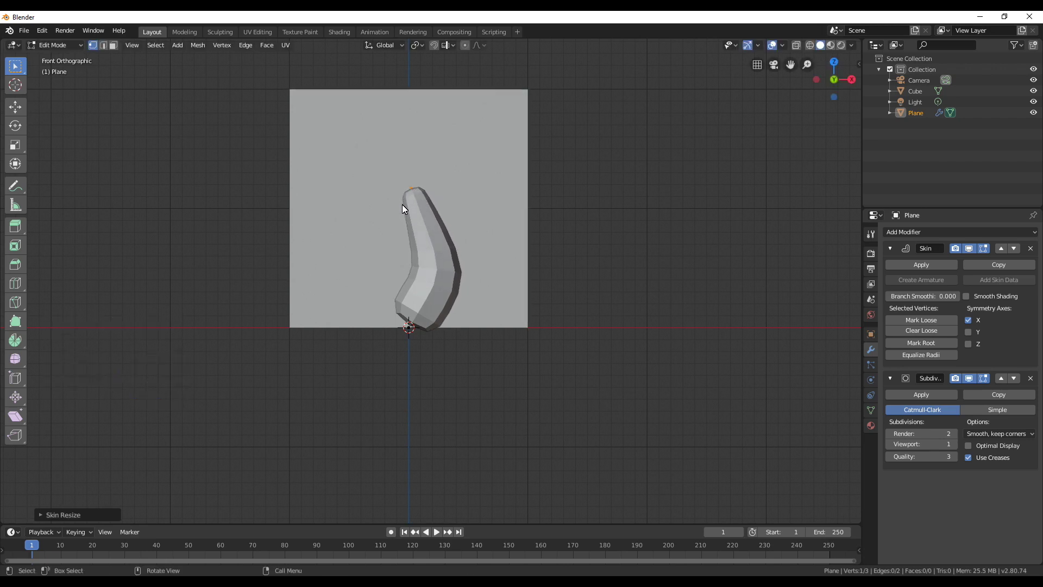
key(e)
click(387, 138)
key(e)
click(399, 98)
key(ctrl+a)
click(447, 143)
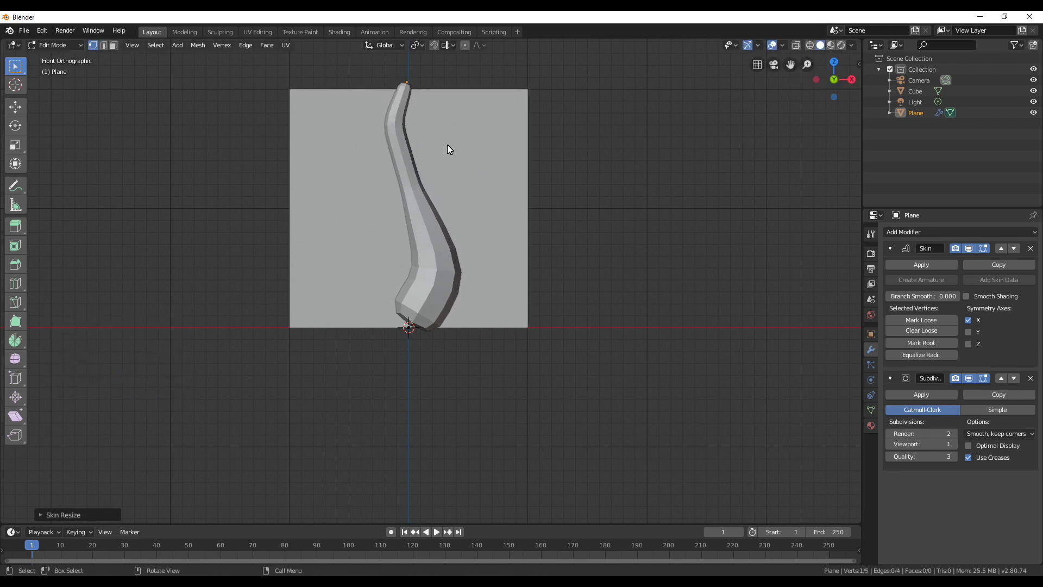
Step: In top view, reposition the tip vertex and shift the upper three vertices slightly toward the cube to bend the trunk
key(KP_7)
key(g)
click(434, 296)
middle_drag(434, 296, 433, 234)
key(KP_1)
drag(359, 68, 488, 201)
key(KP_7)
key(g)
click(481, 267)
key(KP_1)
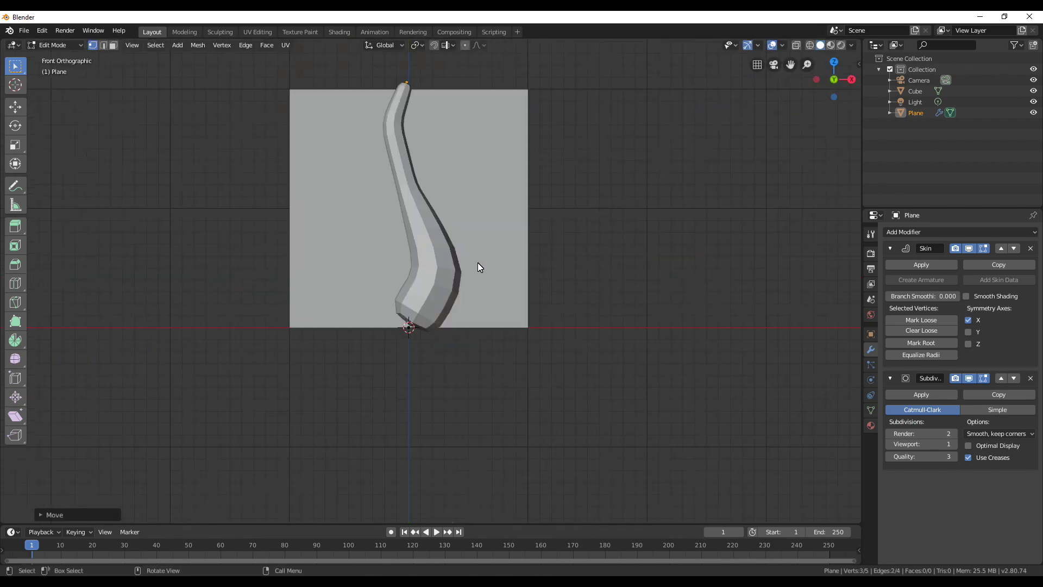
Step: In top view, extrude a first branch of two vertices from the trunk's tip toward the cube and positive X
shift+middle_drag(477, 262, 485, 322)
click(448, 142)
scroll(461, 144, down, 4)
key(KP_7)
key(e)
click(446, 238)
key(e)
click(440, 221)
key(KP_1)
shift+click(469, 228)
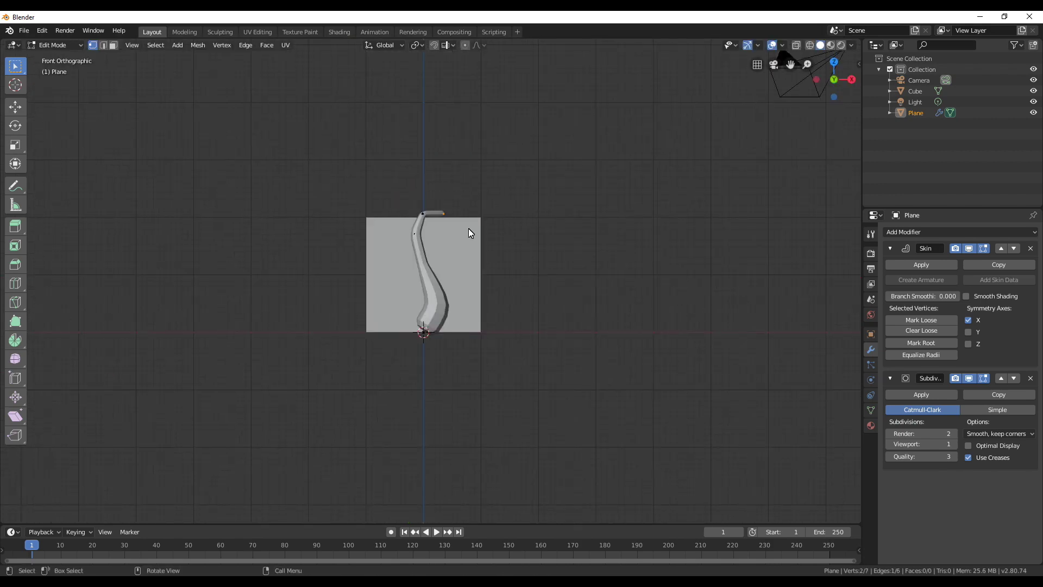
Step: Extrude one branch from the trunk's tip toward negative X and another about 0.63 m upward toward negative Y
key(e)
click(385, 196)
key(KP_3)
key(e)
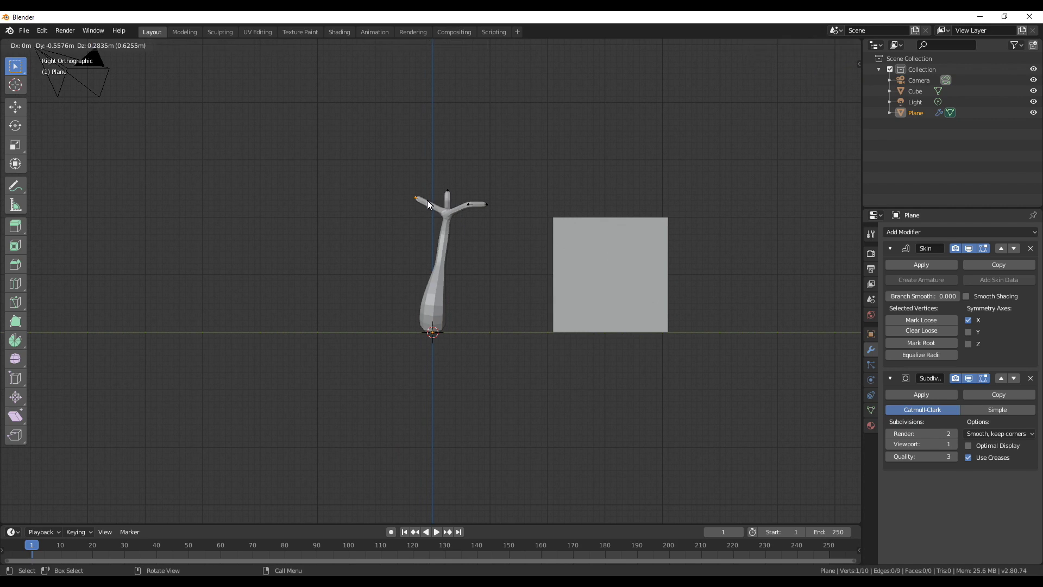
click(428, 205)
Step: In top view, extrude additional vertices from the branches to form forked twigs and resize the skin at a twig's tip
key(KP_7)
key(e)
click(476, 295)
key(e)
click(488, 284)
key(ctrl+a)
click(485, 315)
click(425, 298)
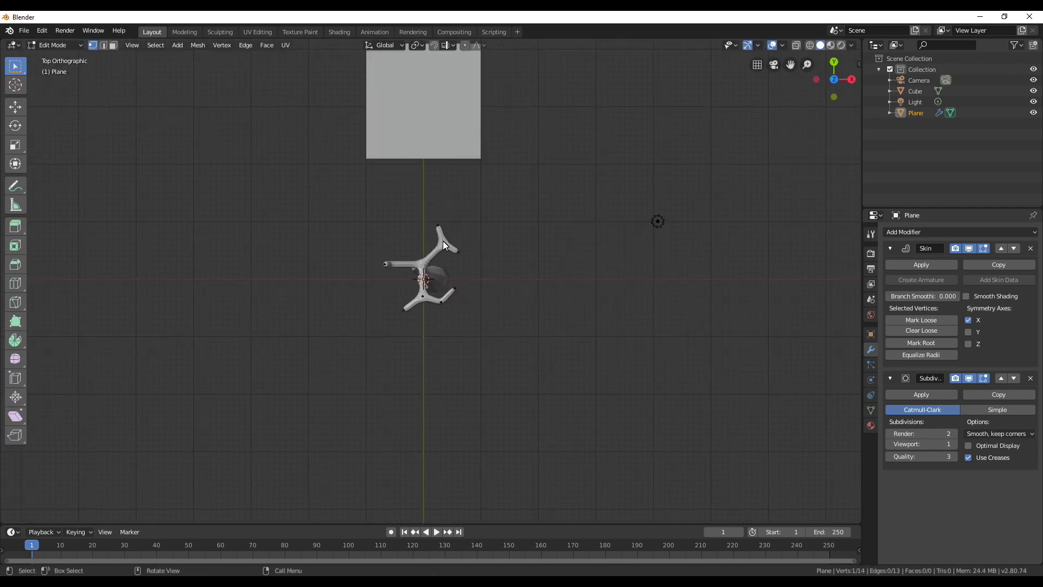
Step: Extrude a root from the trunk's base toward negative Y, shrink its skin and lower its end in side view
key(KP_1)
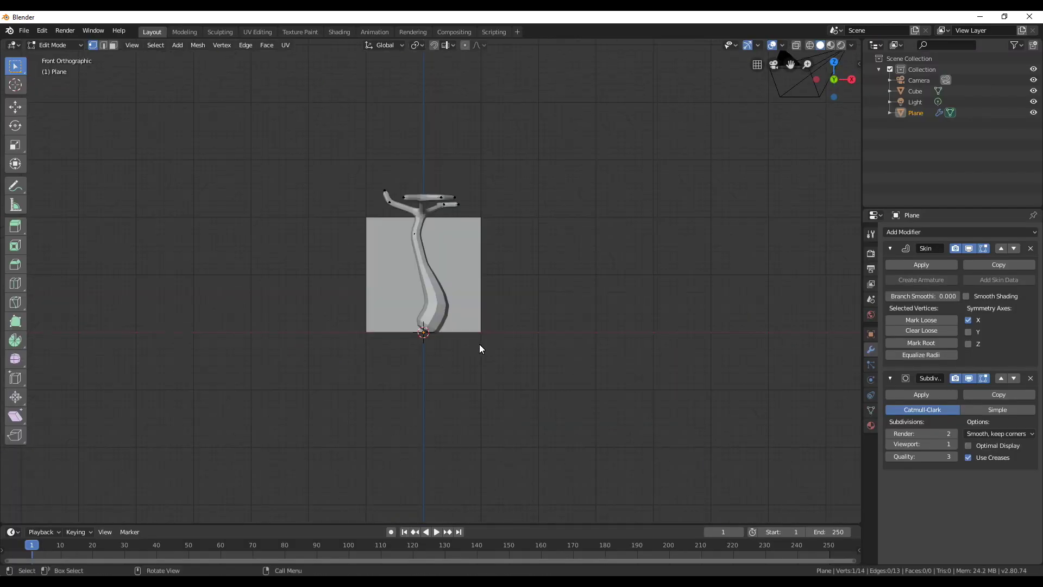
scroll(480, 345, up, 2)
key(KP_7)
key(e)
click(421, 340)
key(ctrl+a)
click(420, 331)
key(KP_1)
key(KP_3)
key(g)
click(454, 284)
Step: In side view, extrude a root from the trunk's base toward the cube, thin its skin and adjust its end position
drag(409, 335, 459, 375)
key(e)
click(491, 383)
key(ctrl+a)
click(482, 375)
key(g)
click(489, 379)
Step: In front view, shape tapered roots at the trunk's base toward positive X and negative X, shrinking the skin at their ends
key(KP_1)
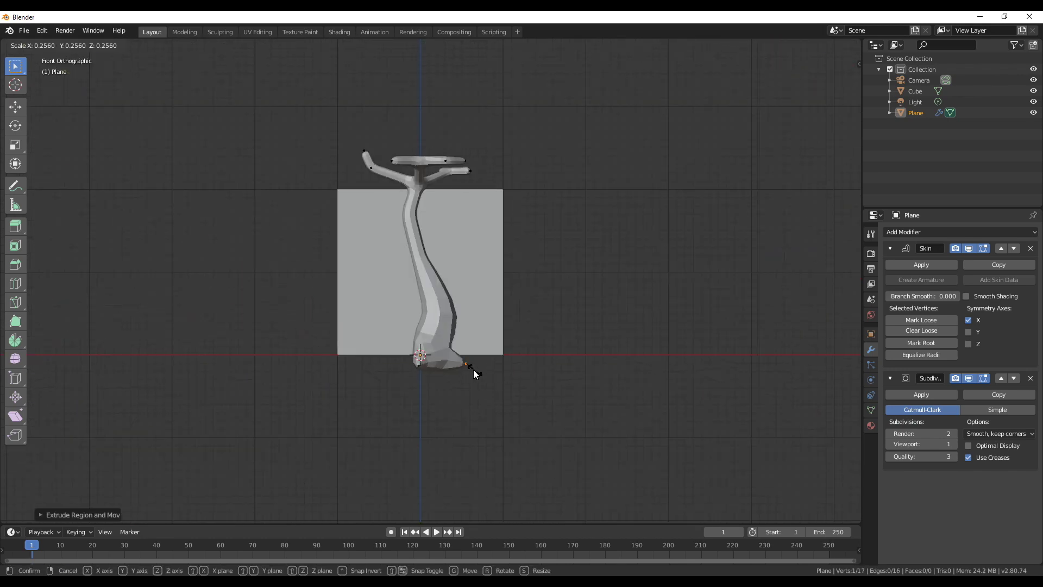
click(474, 370)
middle_drag(401, 365, 491, 398)
key(KP_1)
key(e)
click(402, 375)
key(ctrl+a)
click(424, 375)
Step: Extend the root on the negative X side by about 0.14 m with another vertex and thin its skin
key(e)
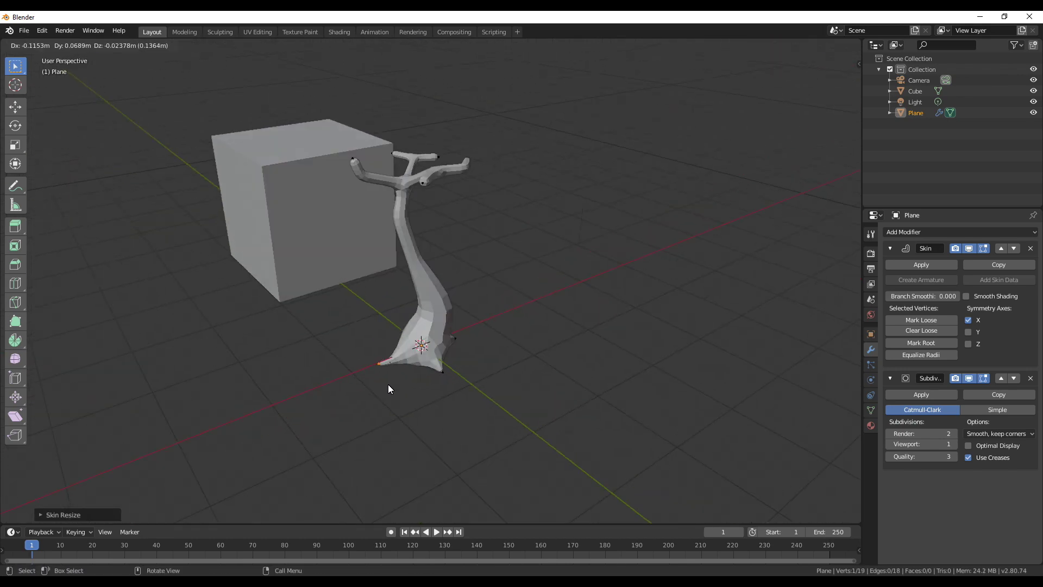
click(388, 384)
key(ctrl+a)
click(413, 375)
key(ctrl+a)
click(405, 371)
Step: In front view, shrink the skin of the inner vertex of the root on the negative X side
key(KP_1)
click(395, 357)
key(ctrl+a)
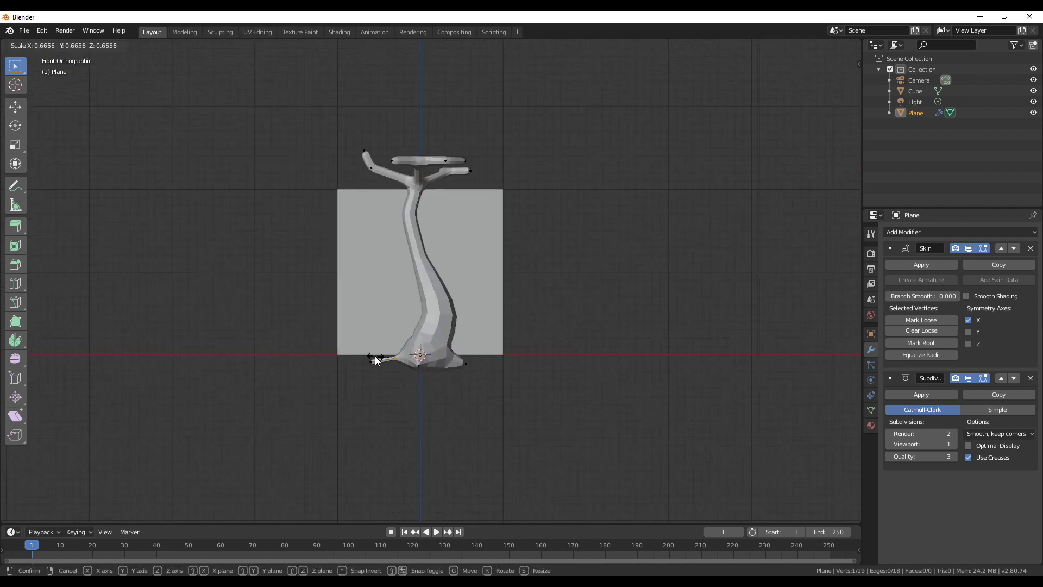
click(388, 366)
Step: Delete the outermost vertex of the root on the negative X side and adjust the remaining root tip's position
middle_drag(402, 386, 478, 416)
click(371, 375)
key(x)
click(371, 374)
middle_drag(371, 374, 442, 211)
key(KP_1)
key(g)
key(ctrl+a)
right_click(413, 394)
Step: Extrude two more vertices from the branches in the tree's crown
click(498, 162)
key(e)
click(468, 168)
middle_drag(469, 169, 557, 283)
key(e)
click(438, 189)
Step: Save the file as Tree 02.blend and return the tree to Object Mode
scroll(516, 299, up, 4)
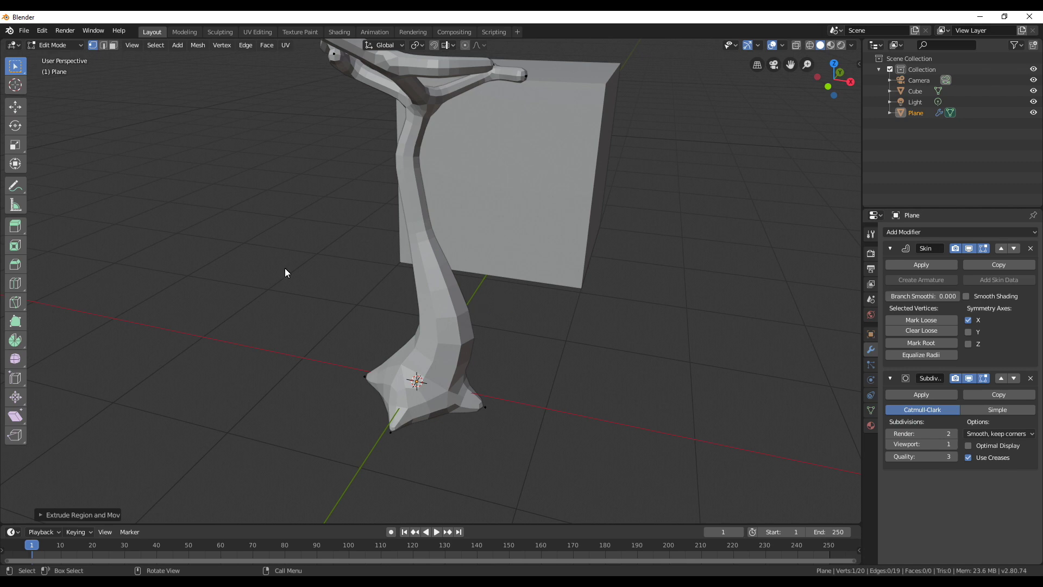
key(ctrl+s)
key(Tab)
middle_drag(712, 315, 432, 332)
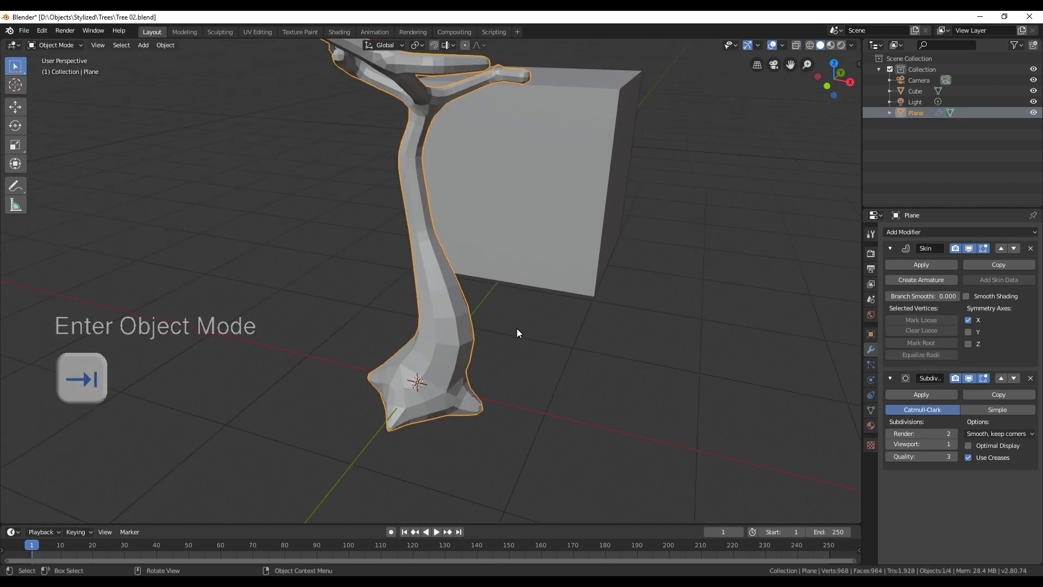
Step: Duplicate the tree in place and hide the original Plane object
key(shift+d)
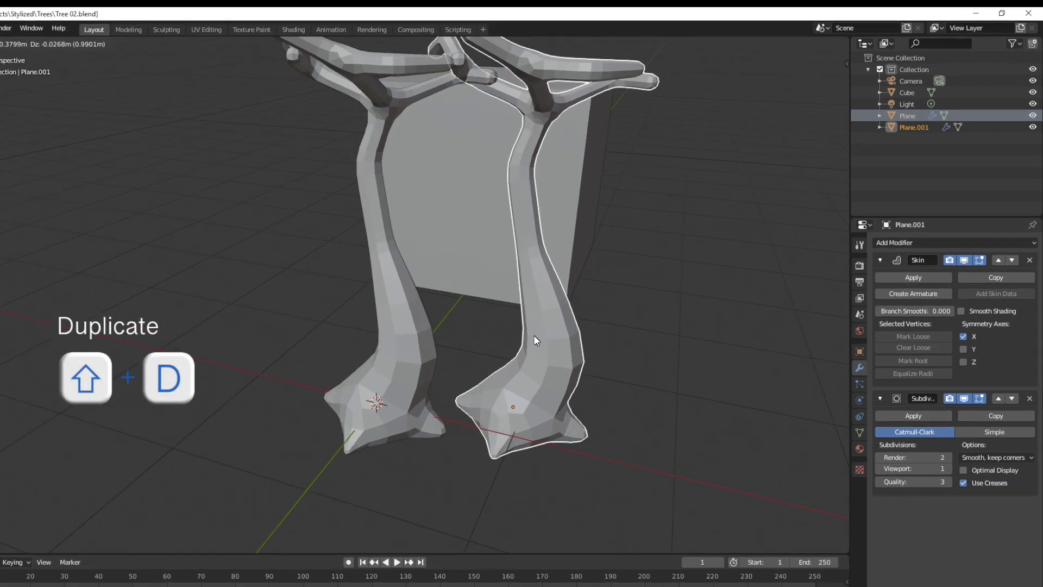
right_click(534, 335)
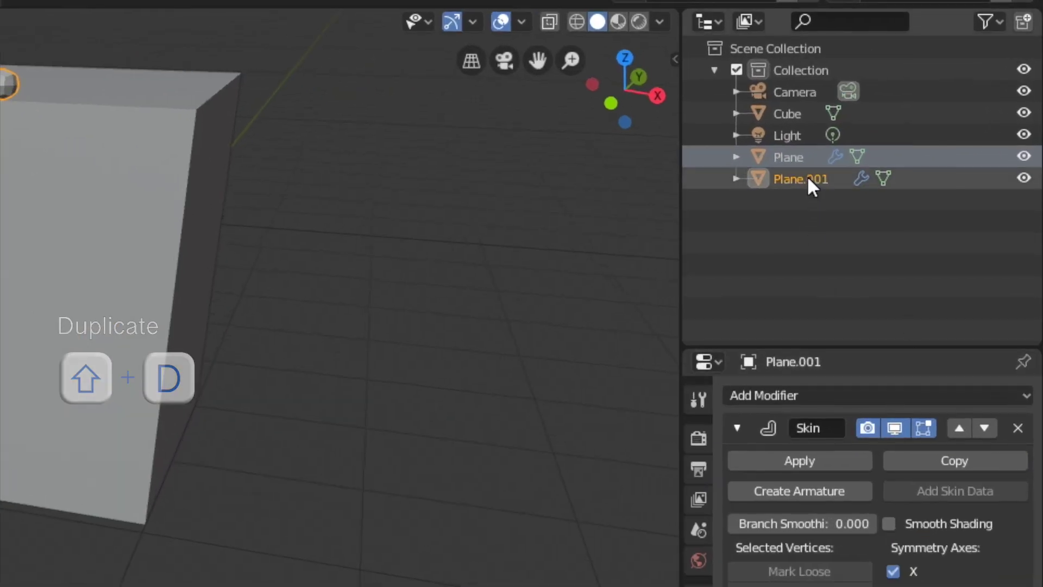
click(1023, 156)
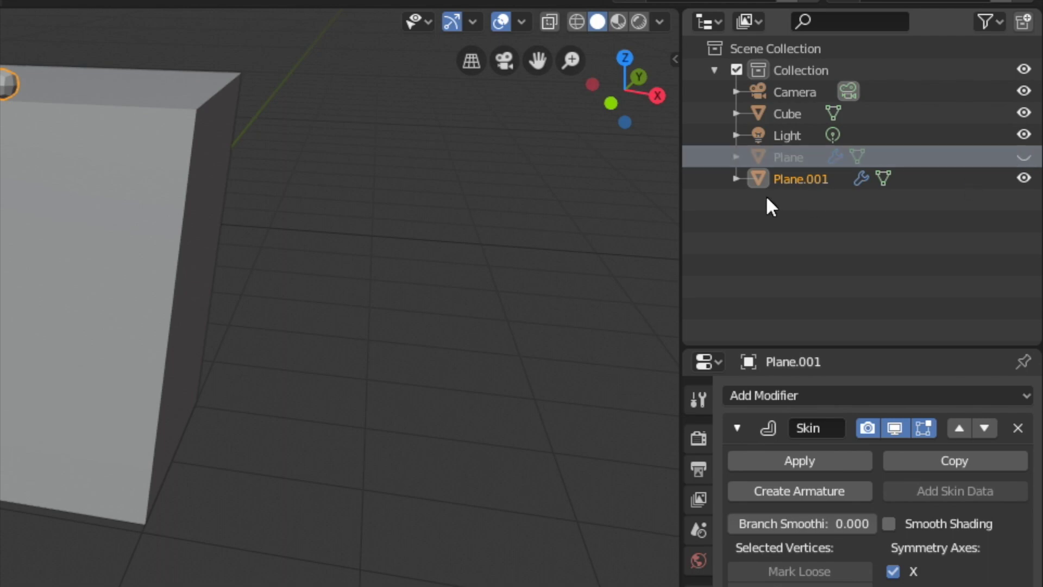
Step: Select the duplicate Plane.001 and apply its Skin modifier
click(777, 180)
click(776, 461)
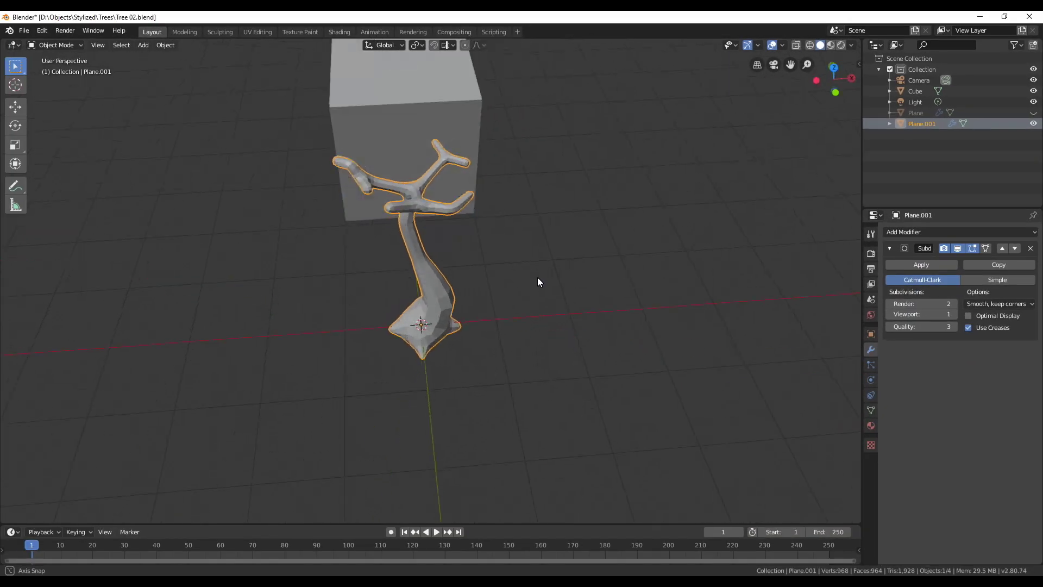
middle_drag(537, 278, 475, 280)
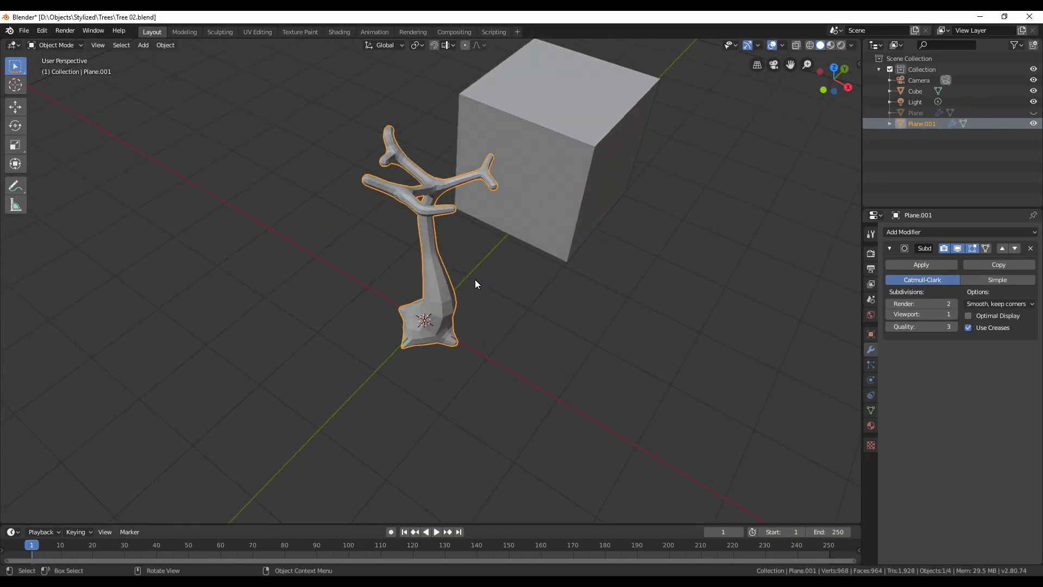
scroll(475, 280, up, 3)
Step: Set the Subdivision Surface modifier's render subdivisions to 1 and apply the modifier to the duplicated tree
click(890, 304)
middle_drag(539, 301, 484, 298)
scroll(526, 259, up, 3)
scroll(454, 186, down, 4)
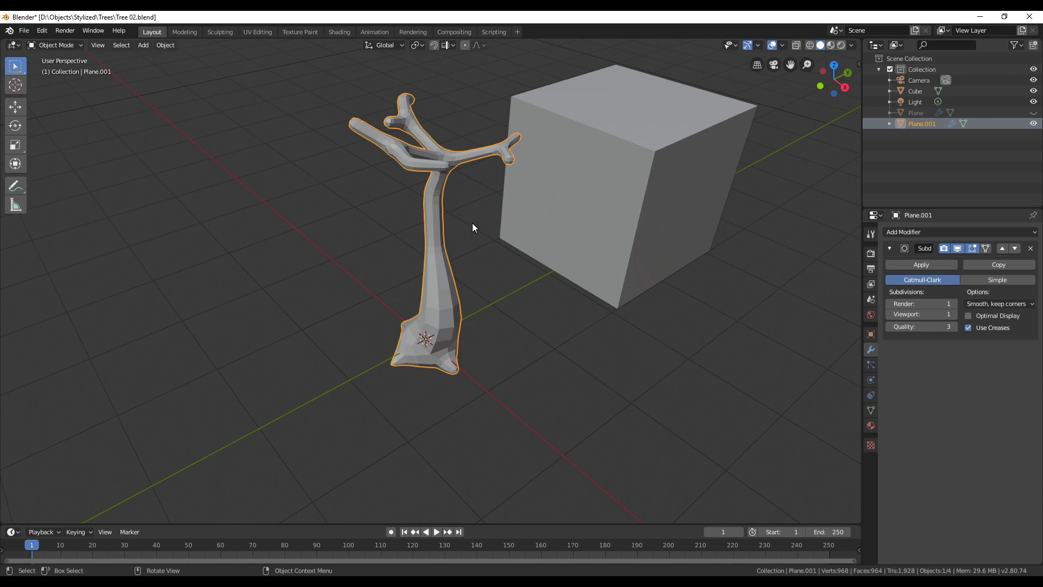
click(923, 264)
Step: Enter Edit Mode on the duplicated tree, switch to edge selection and deselect all of its geometry
middle_drag(477, 259, 471, 257)
key(Tab)
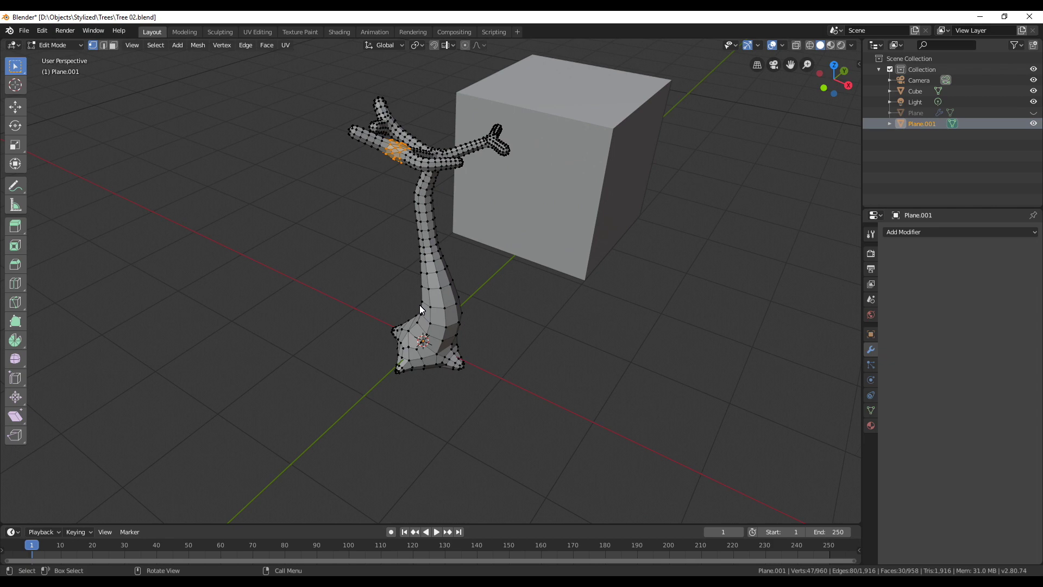
key(a)
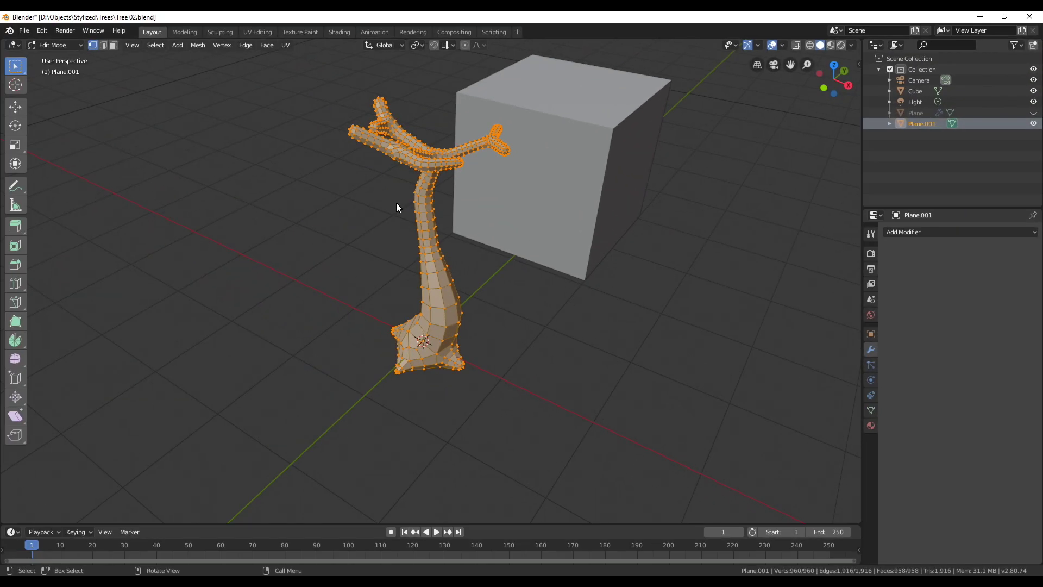
scroll(396, 203, up, 4)
middle_drag(426, 186, 461, 221)
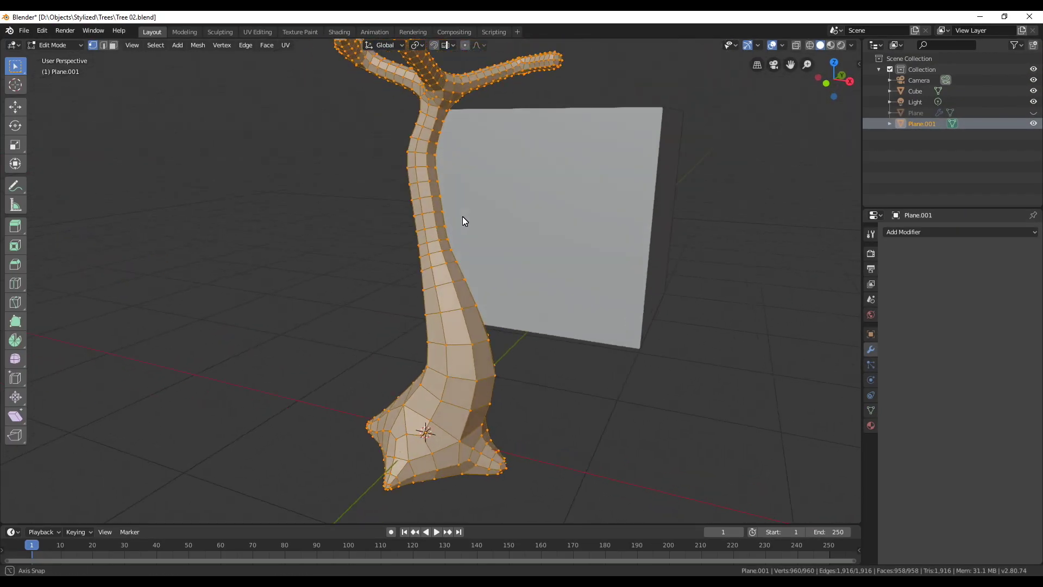
scroll(456, 243, up, 3)
click(104, 46)
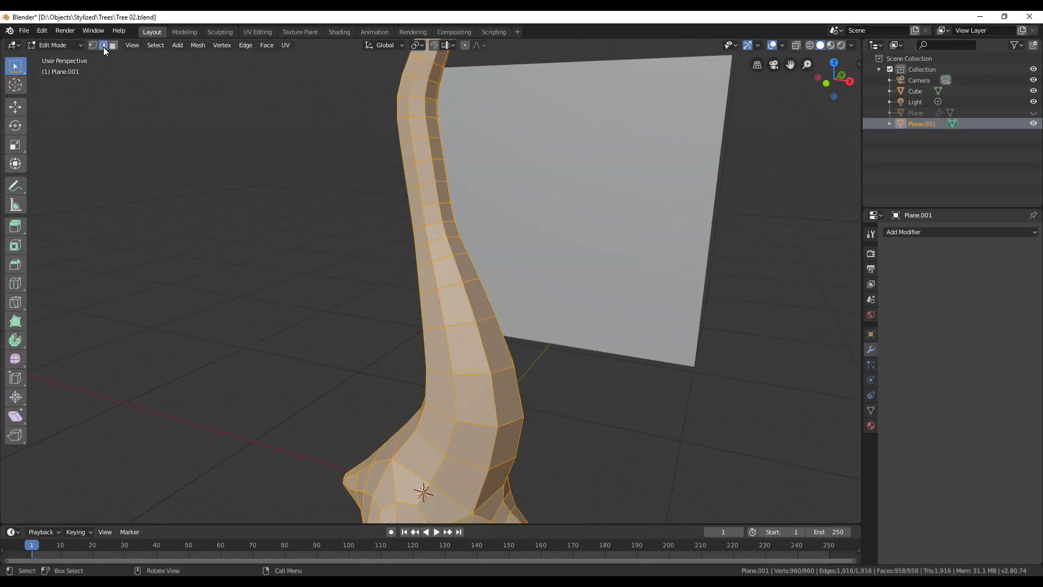
middle_drag(261, 175, 470, 256)
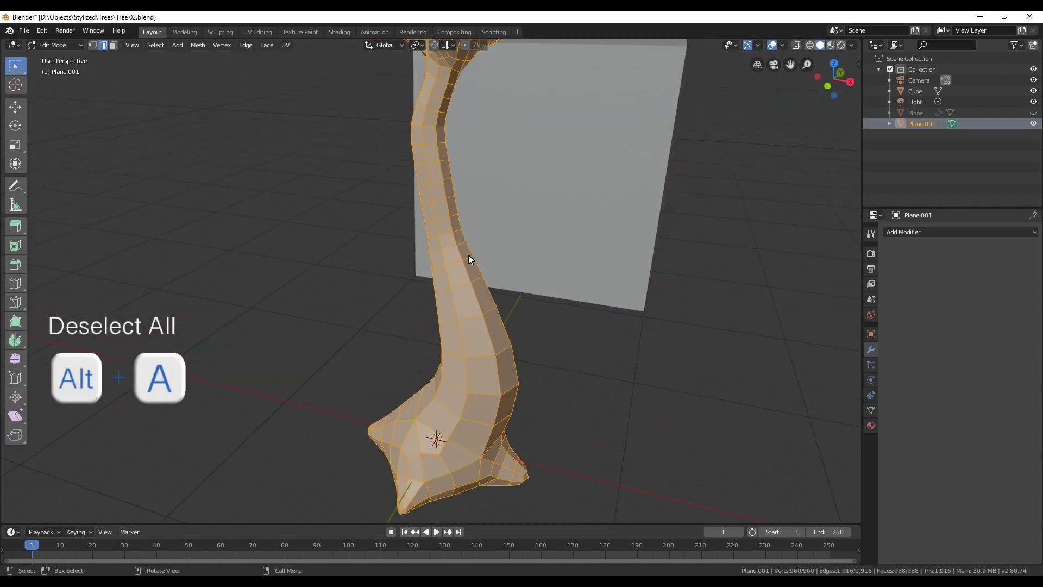
key(alt+a)
Step: Select the horizontal edge loop around the middle of the trunk and slide it down along the surface
alt+click(450, 247)
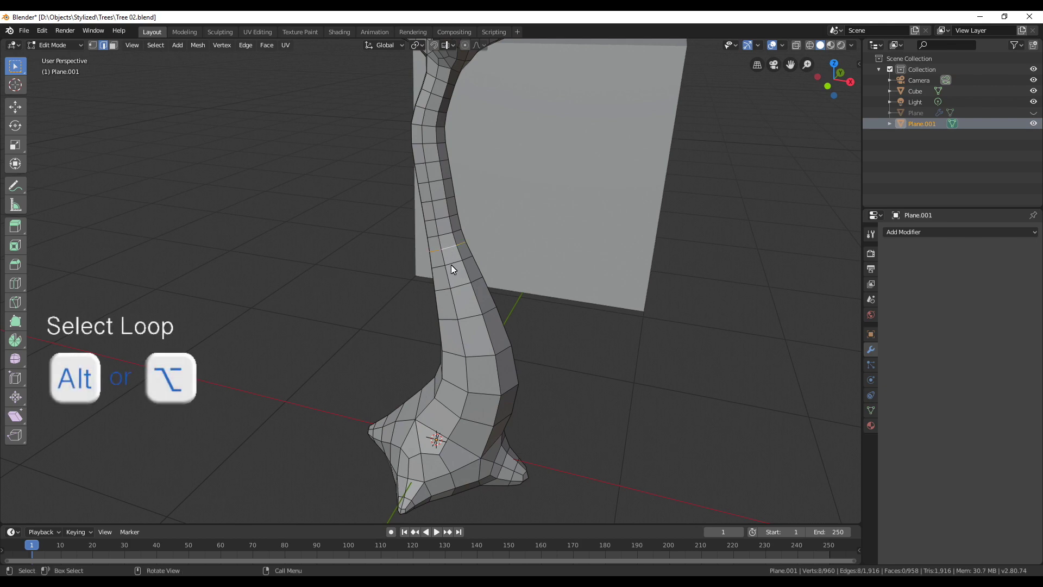
key(g)
key(g)
click(468, 274)
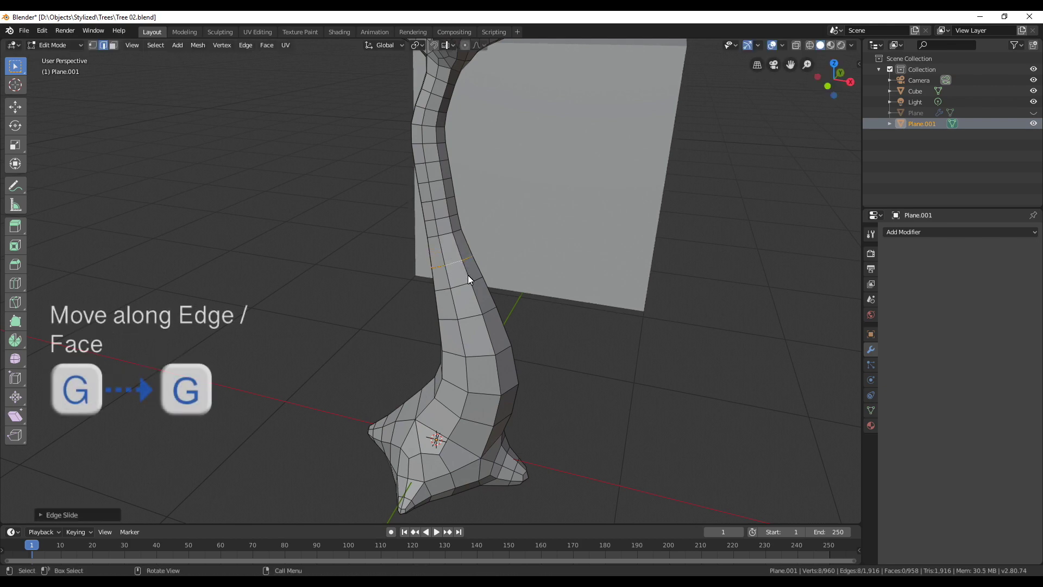
Step: Select a higher edge loop on the middle of the trunk and slide it down toward the next loop
middle_drag(478, 276, 444, 251)
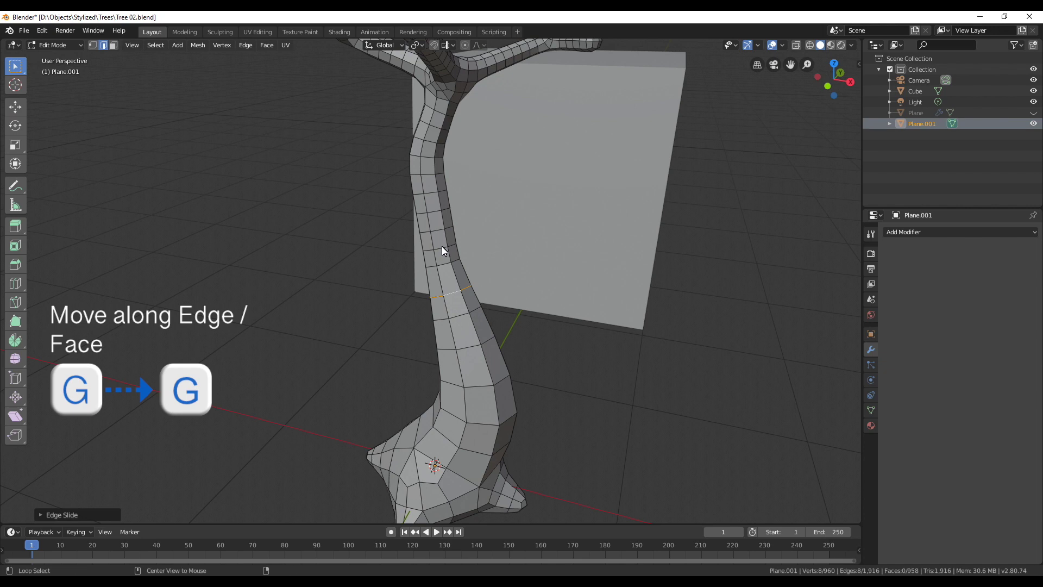
key(g)
key(g)
click(449, 276)
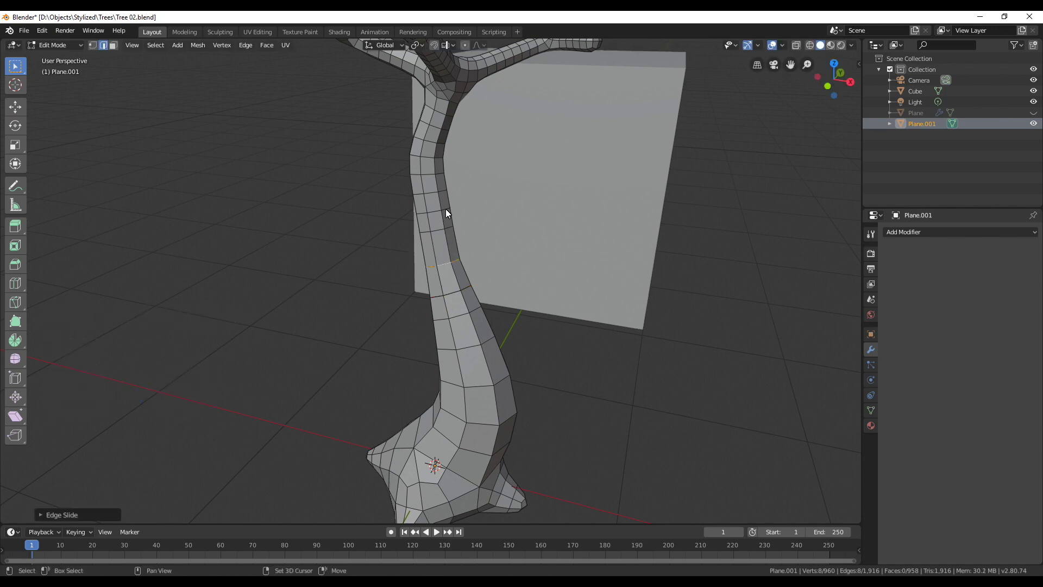
middle_drag(445, 209, 464, 261)
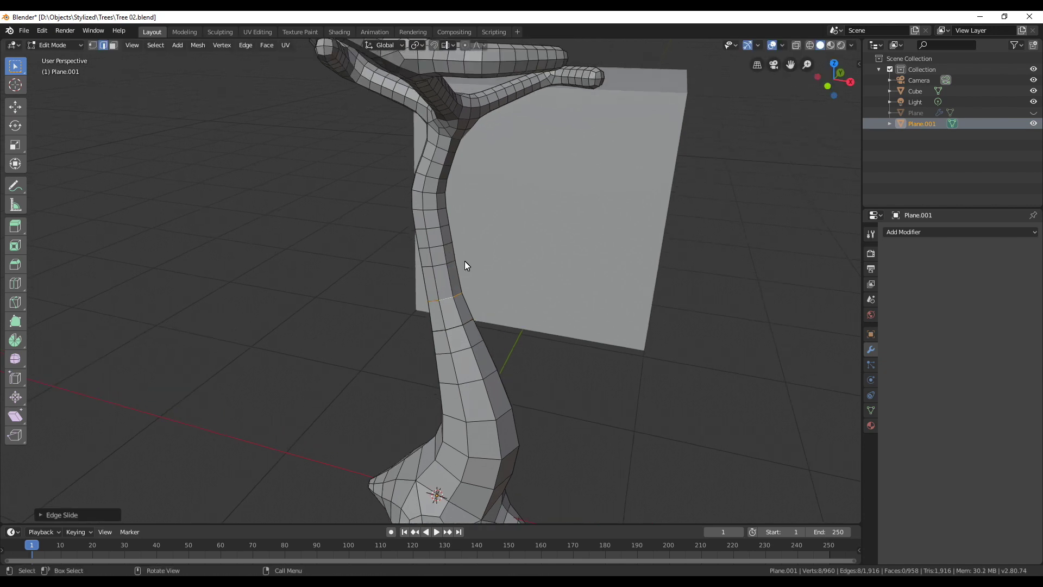
Step: Select an edge loop on the narrow part above the trunk's middle and slide it up toward its neighbouring loop
alt+click(439, 246)
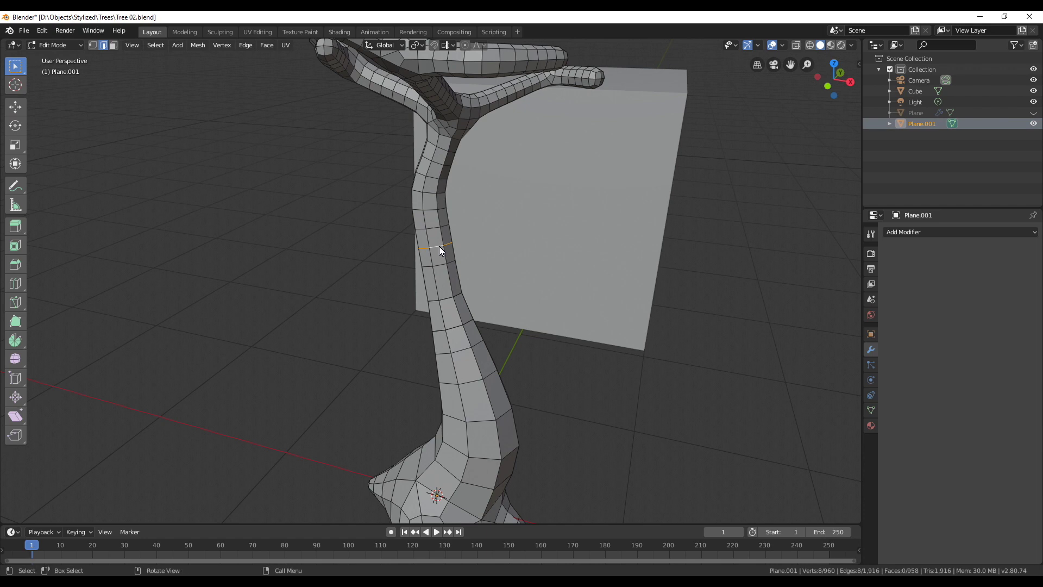
key(g)
key(g)
click(425, 219)
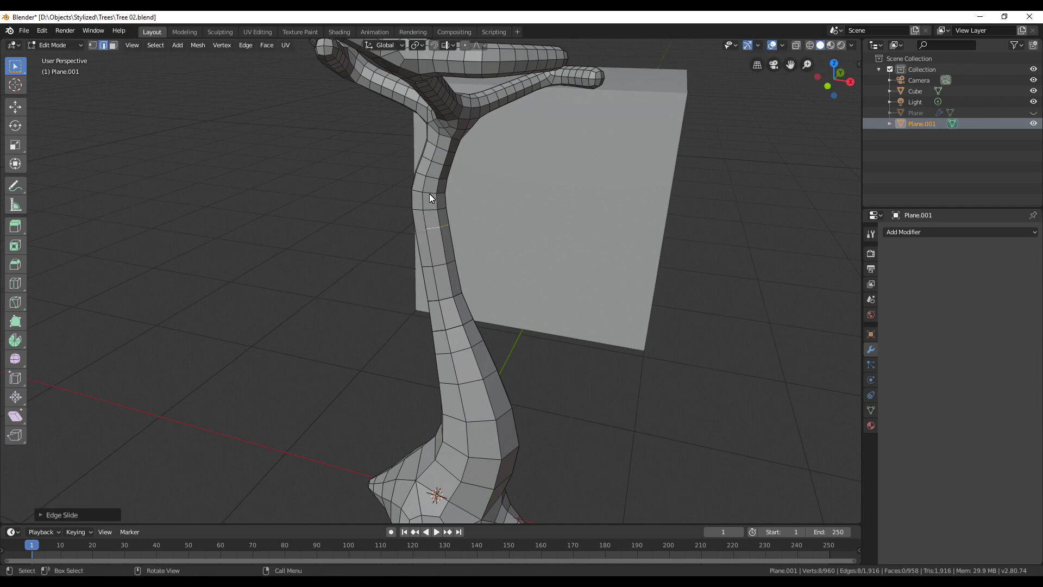
Step: Select the edge loop just below the trunk's upper bend and slide it up to the loop at the bend
key(g)
key(g)
click(432, 178)
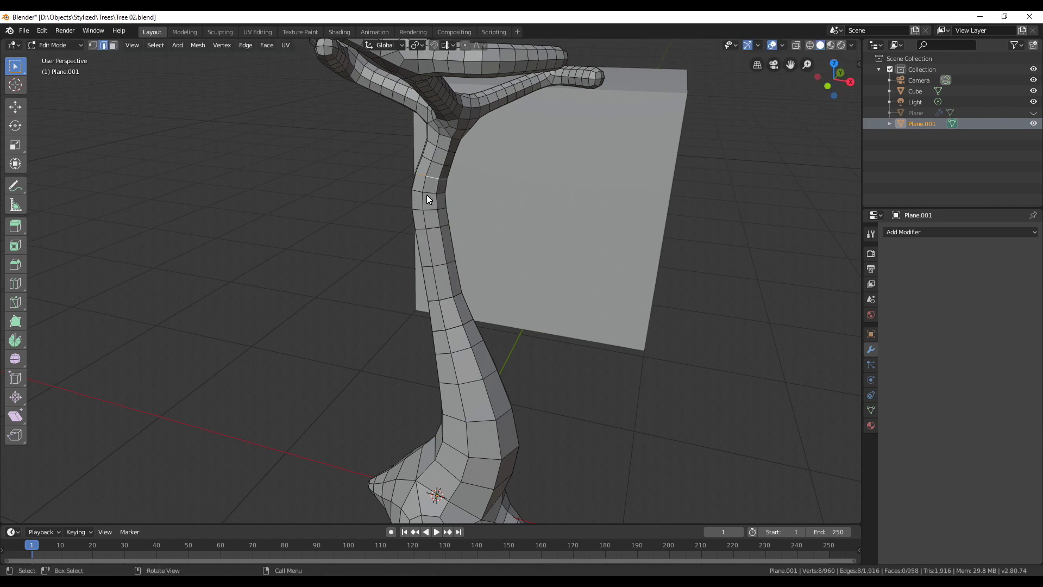
click(430, 210)
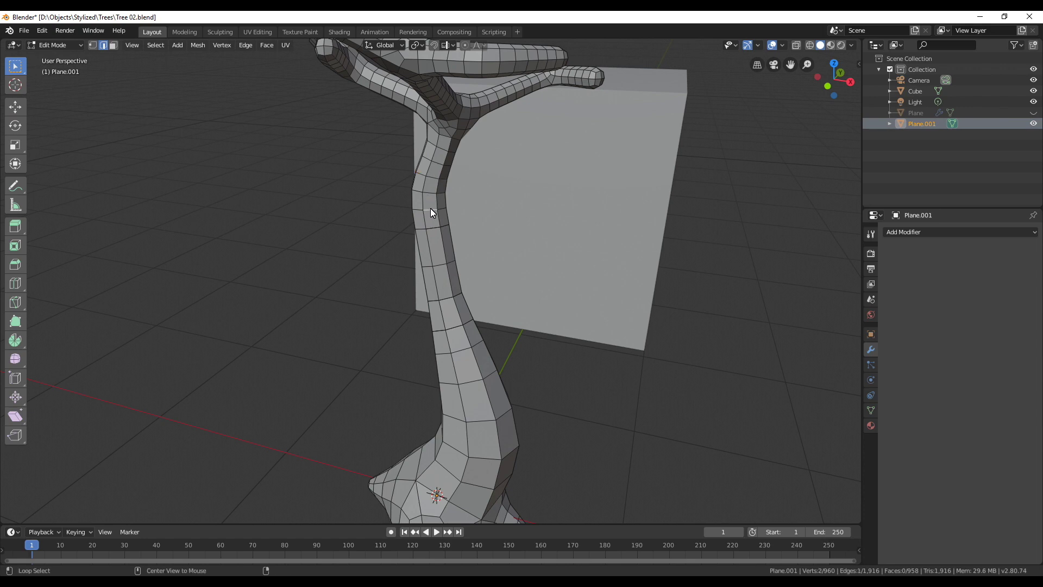
key(g)
key(g)
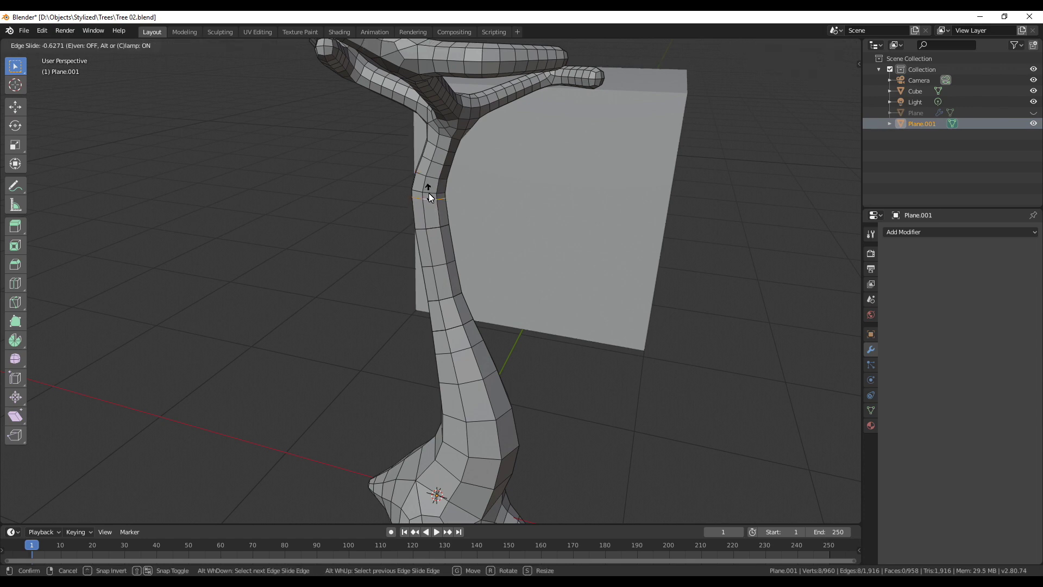
click(437, 187)
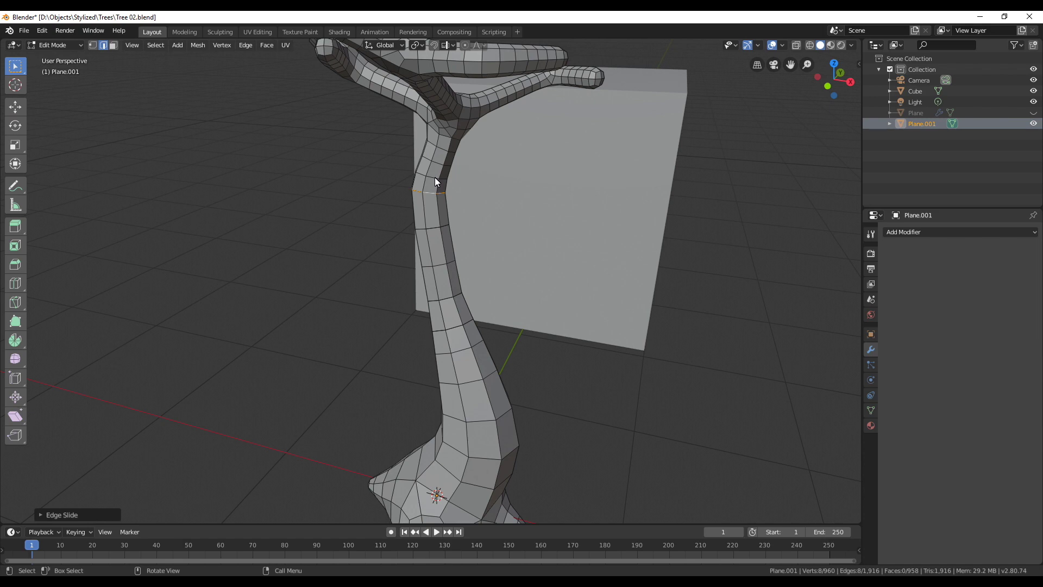
Step: Slide the selected edge loop at the trunk's upper bend up toward the neighbouring loop below the fork
key(g)
key(g)
click(439, 159)
middle_drag(444, 151, 589, 290)
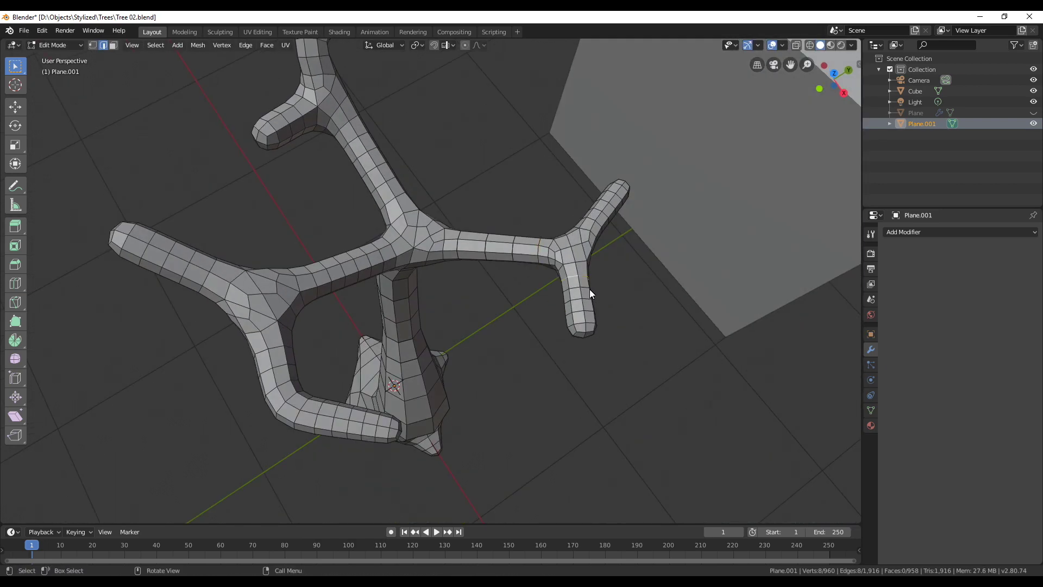
Step: Slide an edge loop on the short twig of the forked branch along the surface toward its neighbouring loop
key(g)
key(g)
click(575, 266)
middle_drag(607, 231, 519, 381)
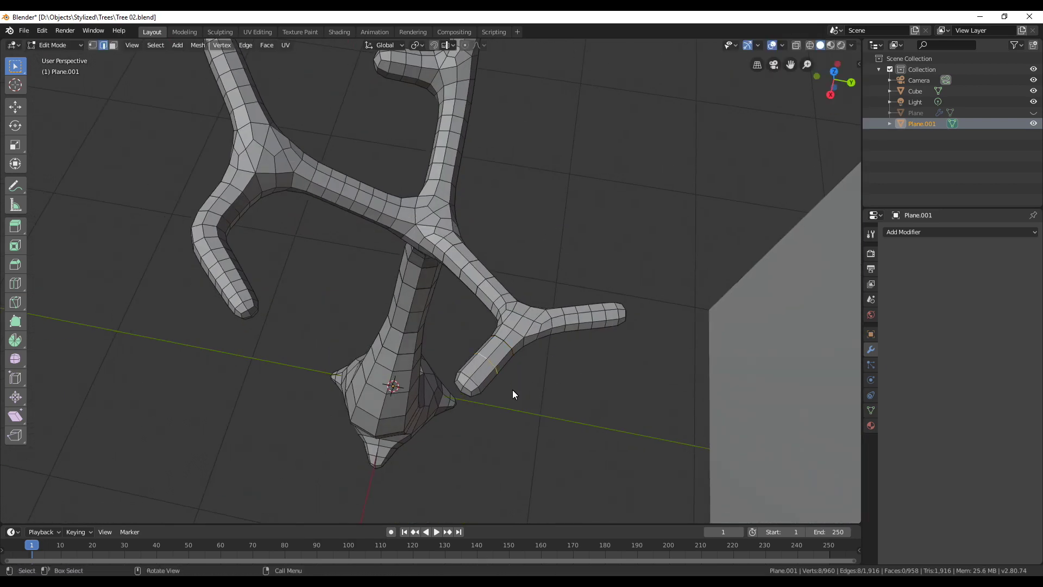
middle_drag(432, 215, 483, 215)
scroll(482, 216, up, 3)
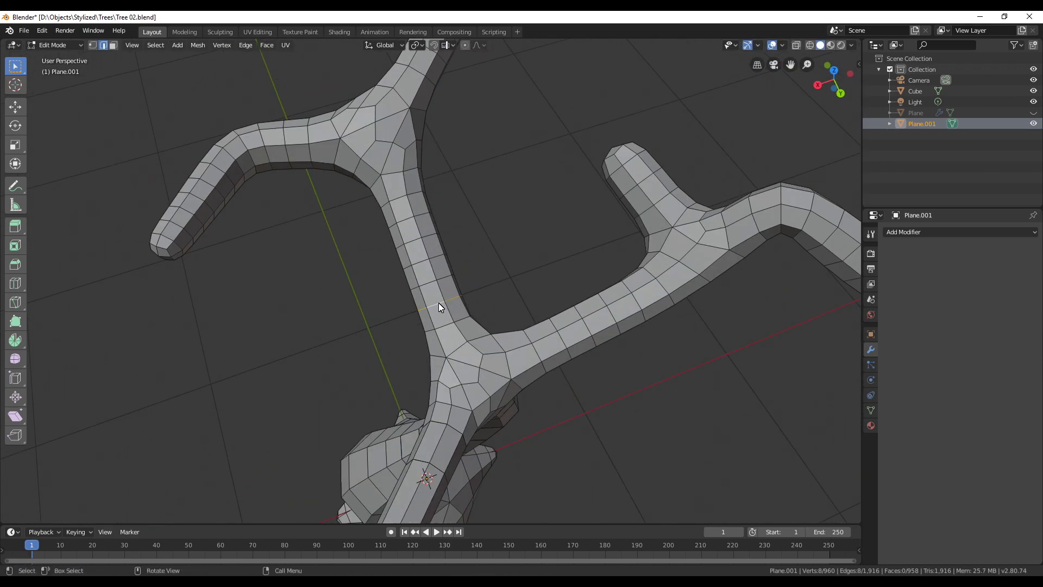
Step: Slide two edge loops on the straight branch section between the main fork and the next fork onto their neighbouring loops
key(g)
key(g)
click(434, 287)
key(g)
key(g)
right_click(416, 251)
key(g)
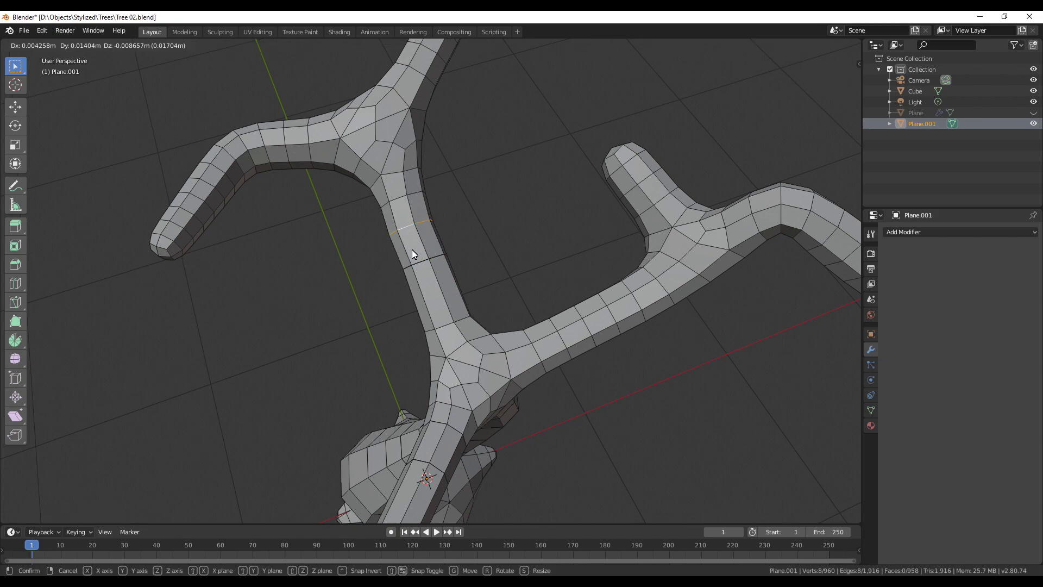
key(g)
click(415, 251)
Step: Select an edge loop on the thick branch near the main fork and slide it along the branch toward its neighbour
middle_drag(473, 251, 443, 224)
scroll(457, 255, up, 4)
alt+click(481, 311)
key(g)
key(g)
click(518, 309)
scroll(597, 316, down, 1)
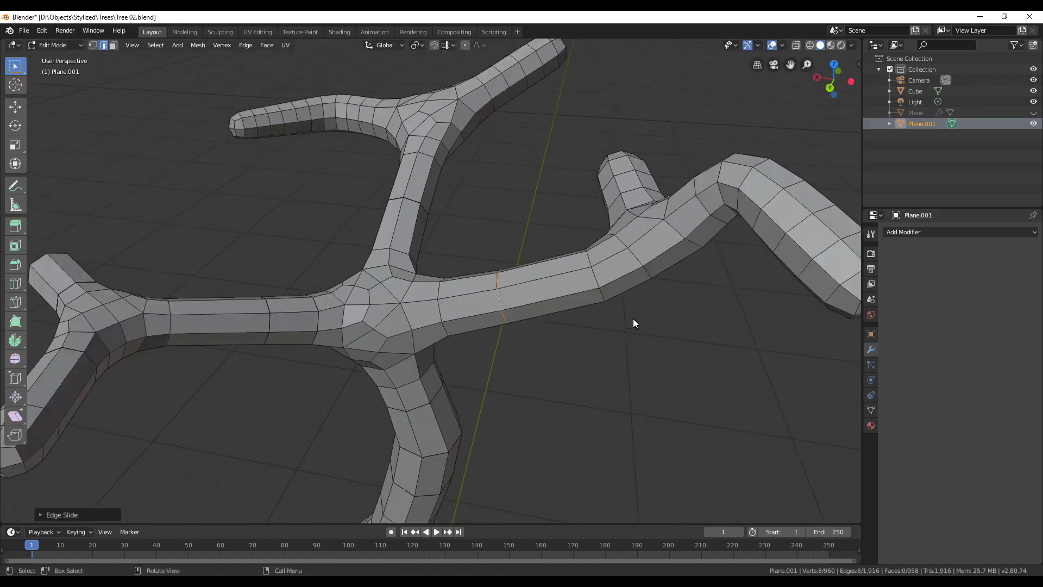
Step: Select an edge loop farther out on the thick branch and slide it along the surface
middle_drag(633, 319, 648, 365)
alt+click(641, 295)
key(g)
key(g)
click(640, 295)
scroll(625, 263, down, 2)
middle_drag(625, 264, 653, 116)
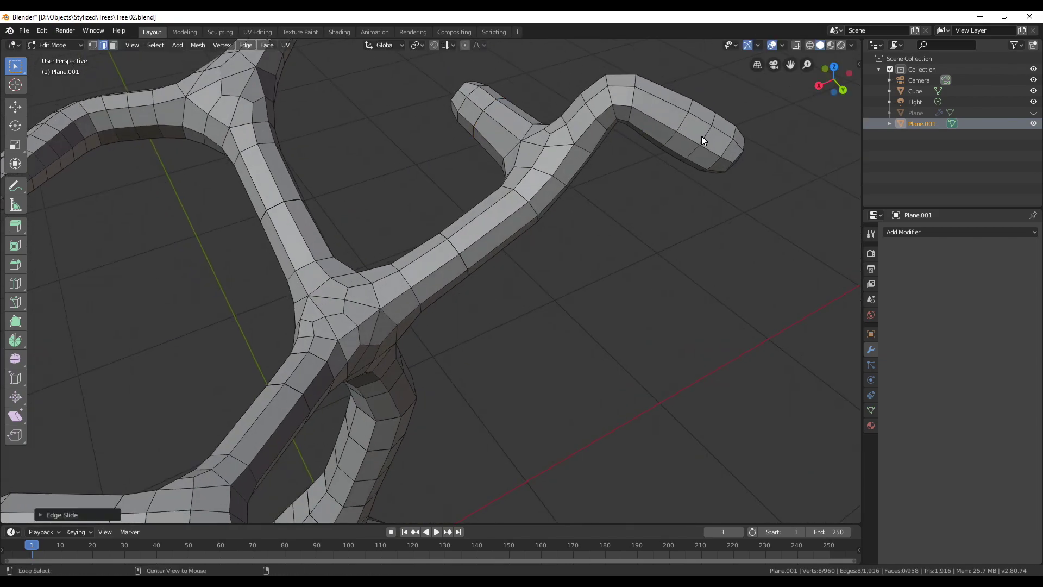
scroll(400, 287, down, 3)
Step: Select an edge loop on another side branch and slide it toward the adjacent loop
scroll(485, 257, up, 6)
shift+middle_drag(413, 149, 542, 285)
alt+click(547, 186)
key(g)
key(g)
click(489, 255)
Step: Slide two more edge loops along the same side branch toward their neighbouring loops
alt+click(369, 299)
key(g)
key(g)
click(405, 302)
alt+click(356, 326)
key(g)
key(g)
shift+middle_drag(235, 343, 504, 321)
click(348, 335)
alt+click(329, 363)
Step: Select the whole tree mesh in vertex mode and merge its vertices by distance with a merge distance of 0.0101 m
scroll(333, 327, down, 8)
key(a)
key(1)
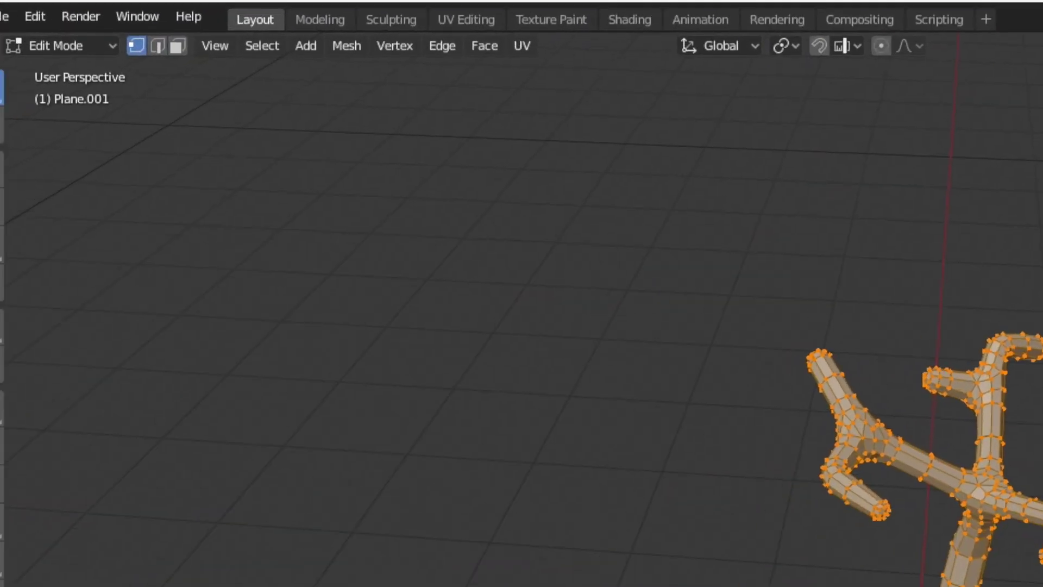
click(345, 47)
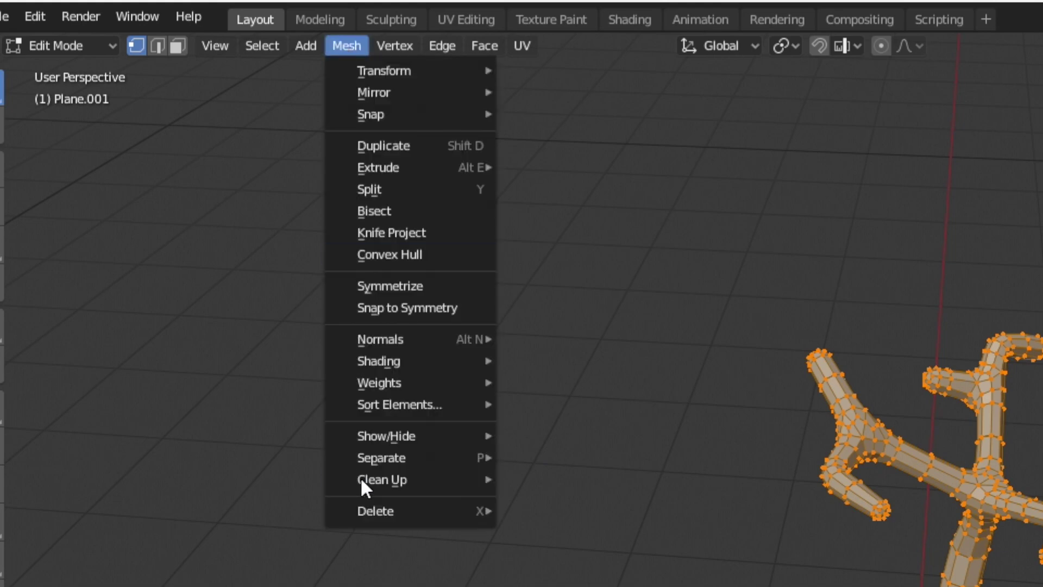
mouse_move(392, 476)
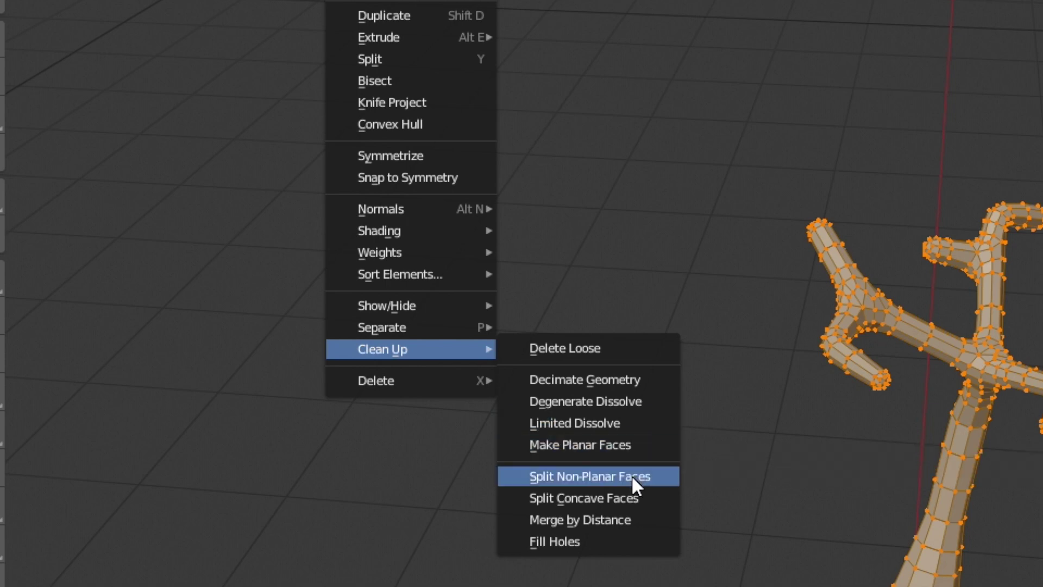
click(646, 521)
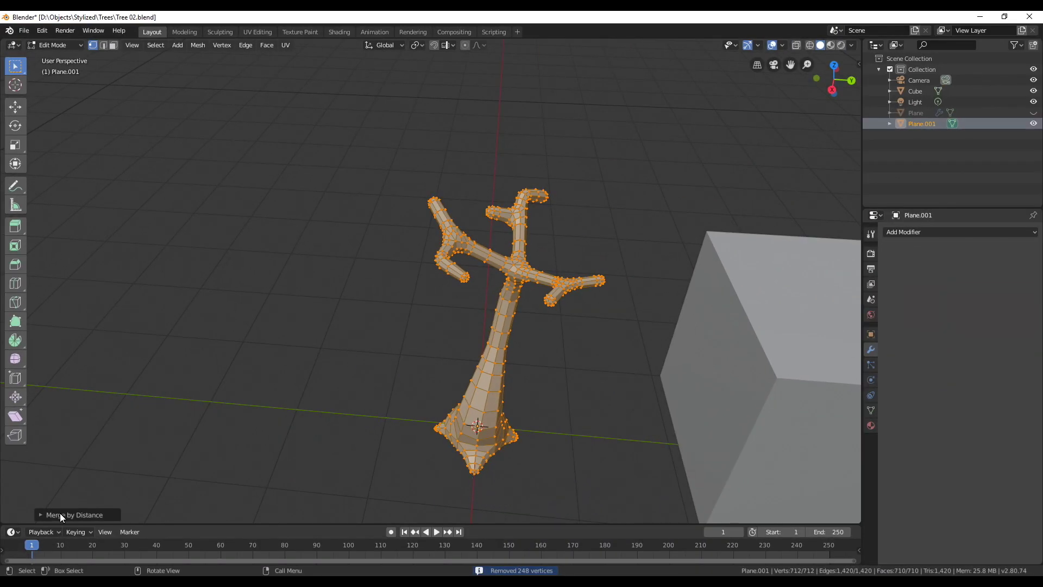
click(42, 514)
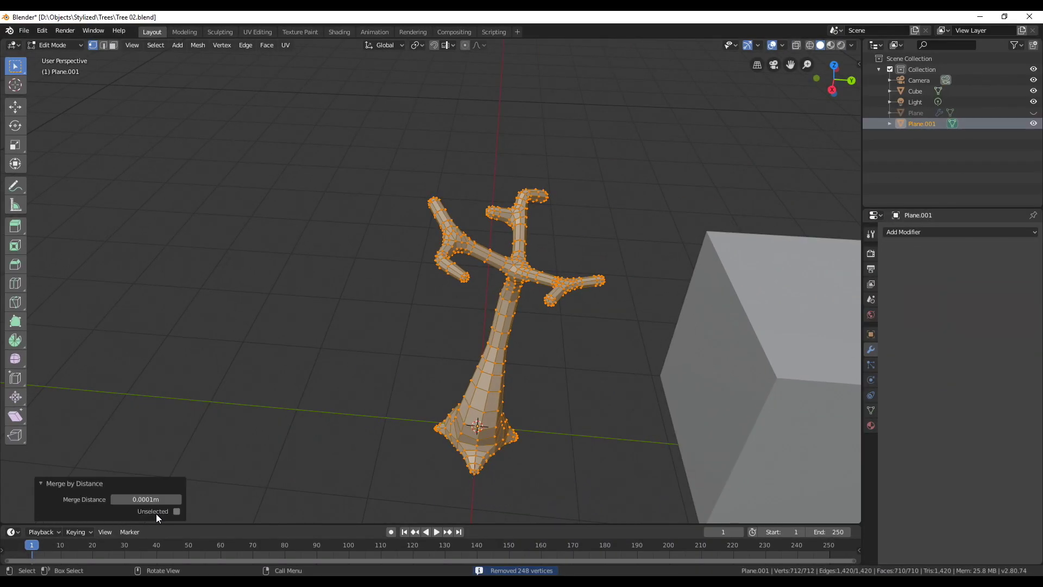
click(176, 499)
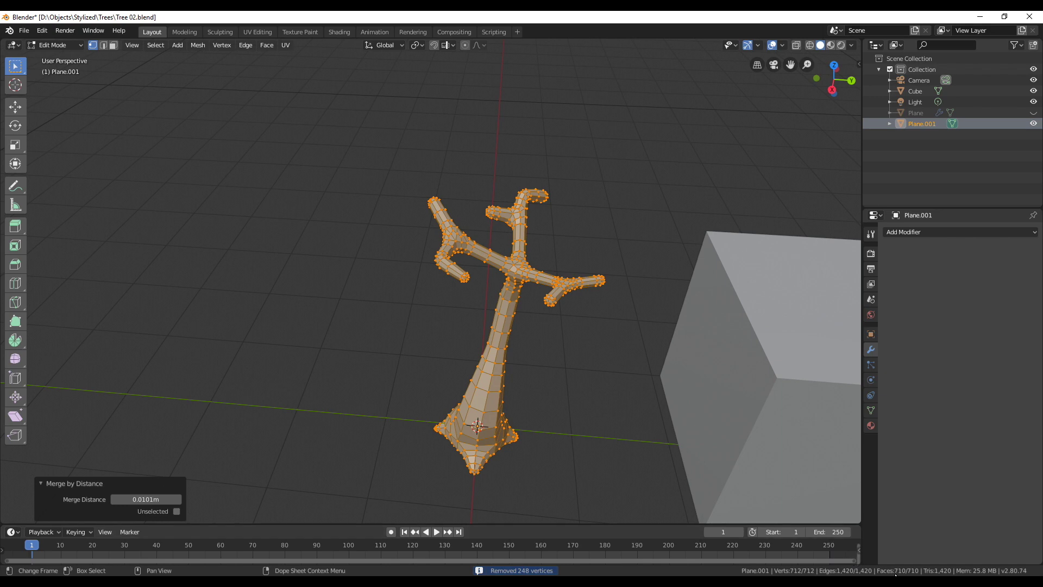
middle_drag(592, 359, 526, 409)
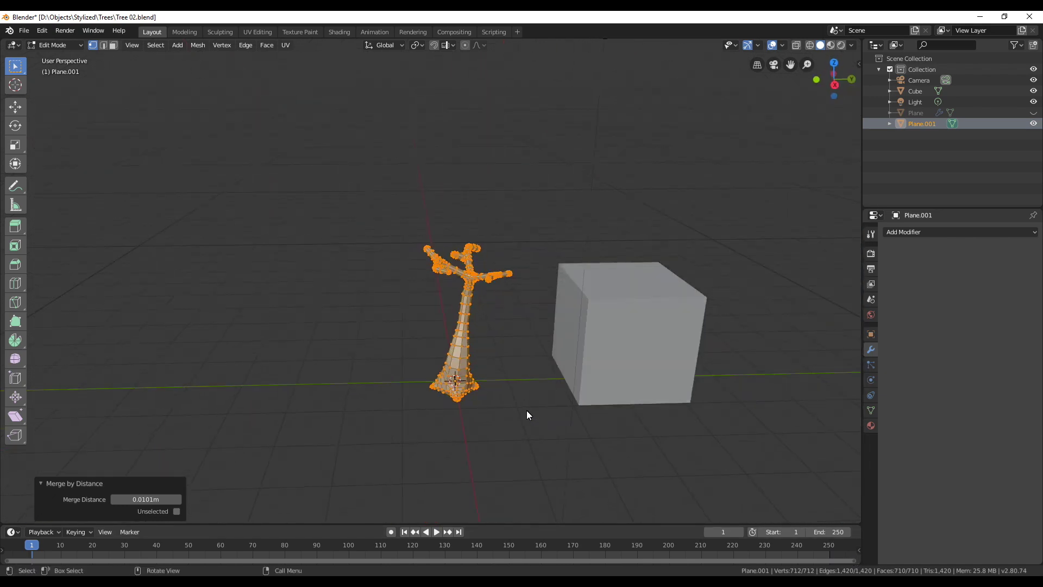
click(41, 483)
Step: Clear the selection, select the nine end-cap vertices of one branch tip, and merge them at center
middle_drag(346, 308, 372, 237)
key(alt+a)
scroll(421, 319, up, 3)
scroll(445, 336, up, 3)
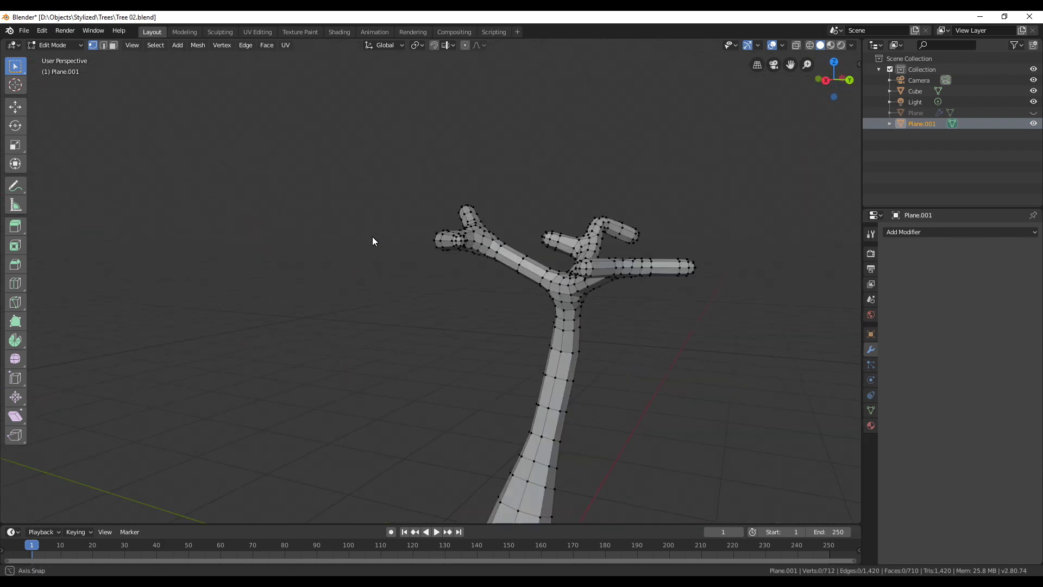
scroll(462, 256, up, 5)
middle_drag(462, 256, 429, 251)
click(429, 252)
shift+click(454, 249)
shift+click(476, 252)
shift+click(480, 275)
shift+click(454, 278)
shift+click(426, 277)
middle_drag(446, 320, 458, 286)
shift+click(436, 138)
shift+click(458, 141)
shift+click(478, 139)
key(alt+m)
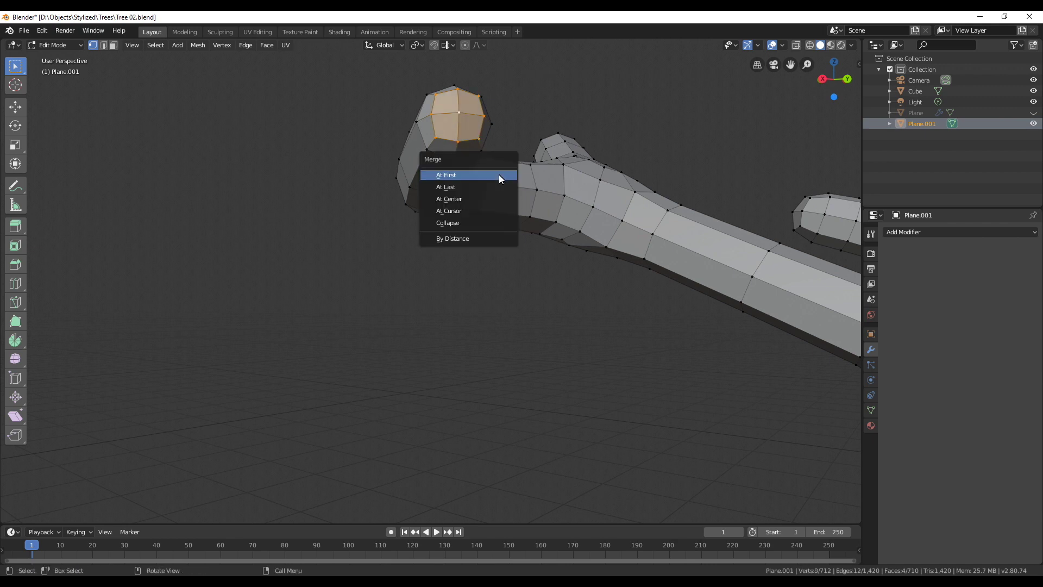
click(485, 202)
Step: Select the end-cap vertices of the next branch tip, ending with the middle one, and merge them at last
middle_drag(445, 199, 617, 215)
click(580, 160)
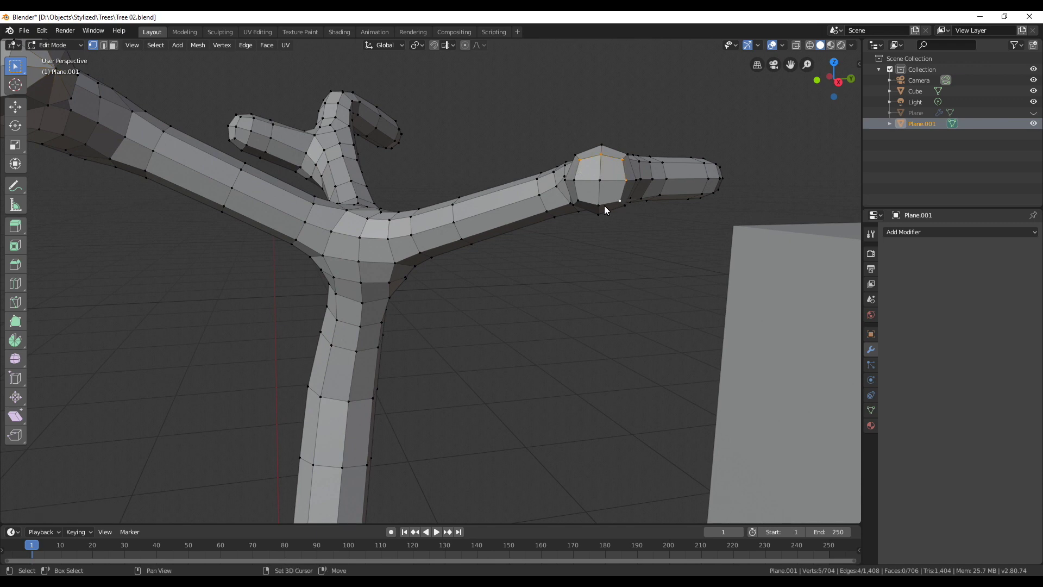
shift+click(603, 180)
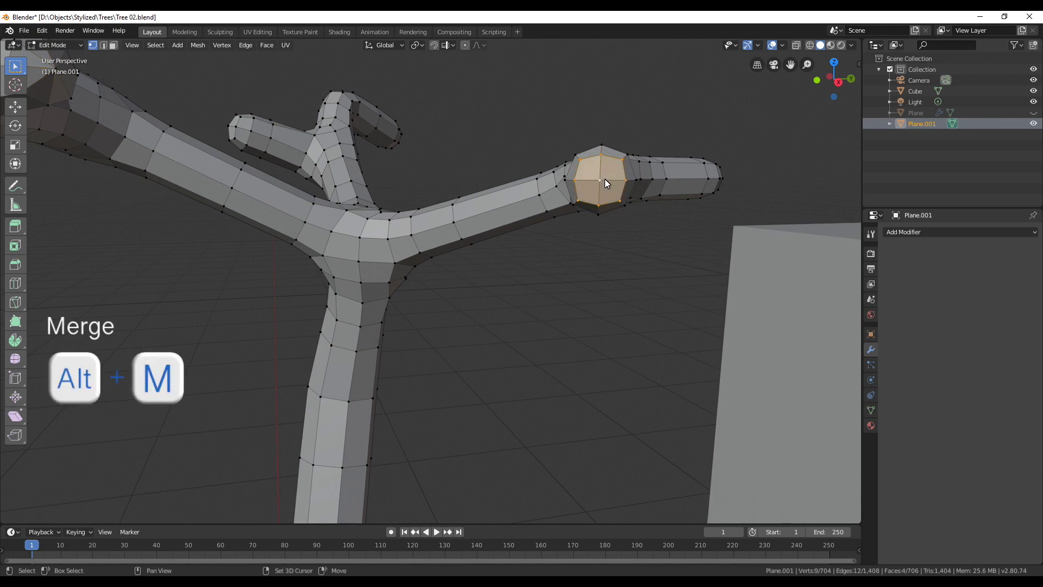
key(alt+m)
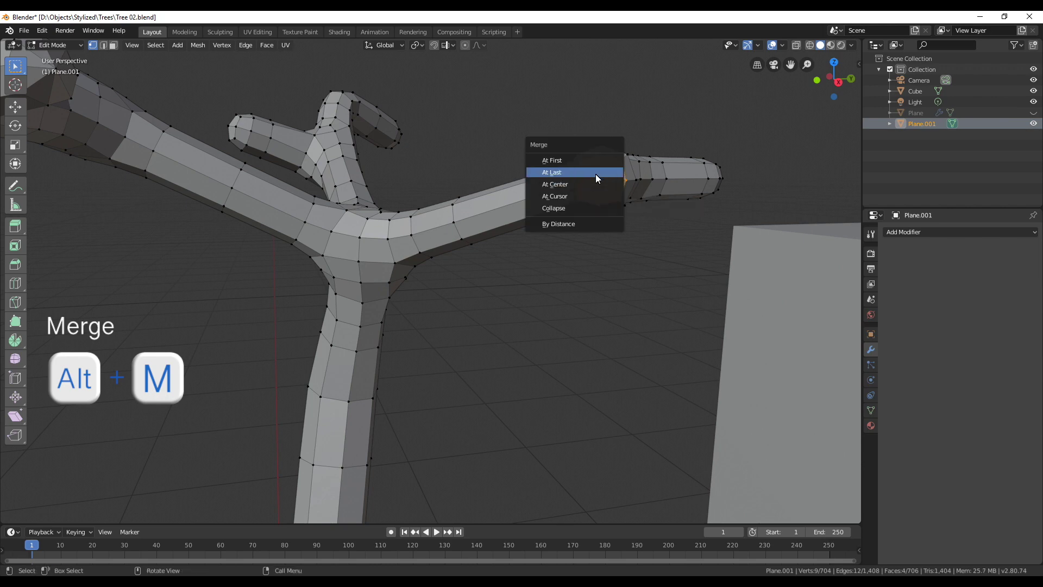
click(596, 174)
Step: Select the end-cap vertices of the rounded branch tip facing the view and merge them into one point
middle_drag(714, 235, 376, 221)
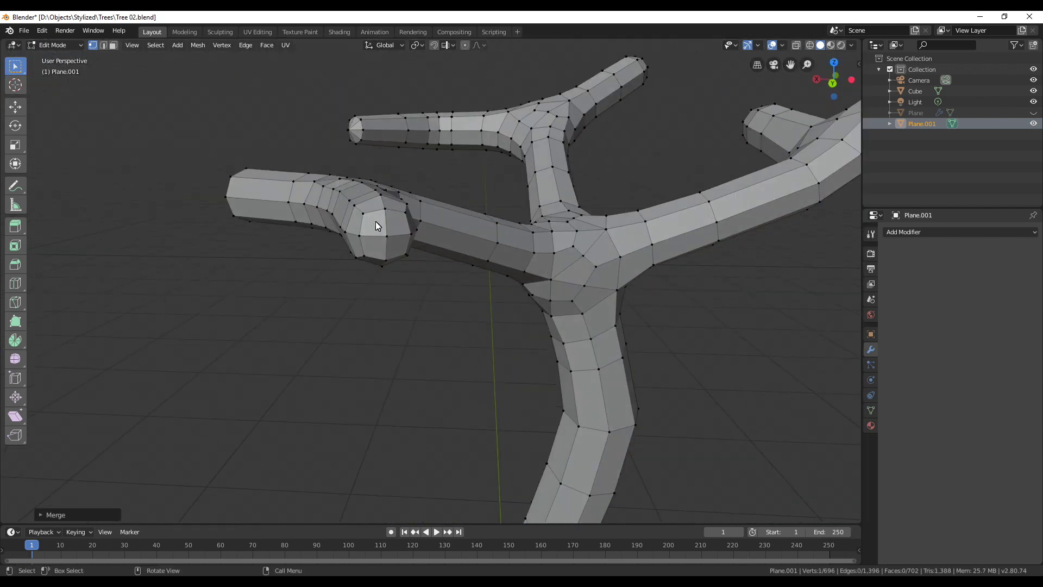
alt+click(375, 221)
key(alt+m)
click(397, 257)
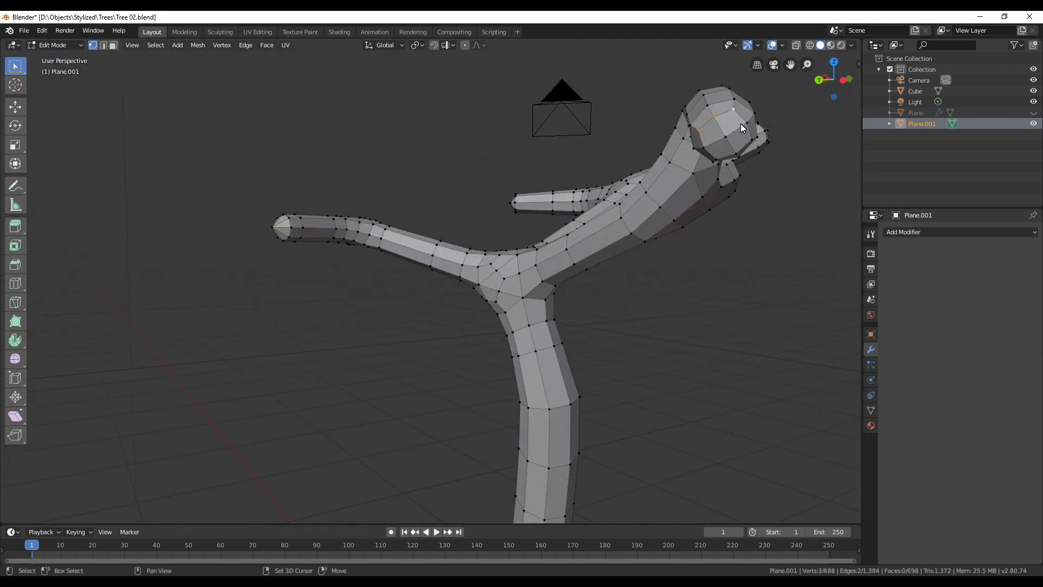
Step: Merge the end-cap vertices of the thick branch's tip and of another branch tip into single points
key(alt+m)
click(735, 166)
middle_drag(736, 165, 244, 276)
alt+click(168, 225)
key(alt+m)
click(168, 225)
scroll(463, 402, down, 6)
Step: Slide the middle vertex on the underside of the trunk base along its edge onto a neighbouring vertex
middle_drag(462, 457, 397, 238)
click(491, 249)
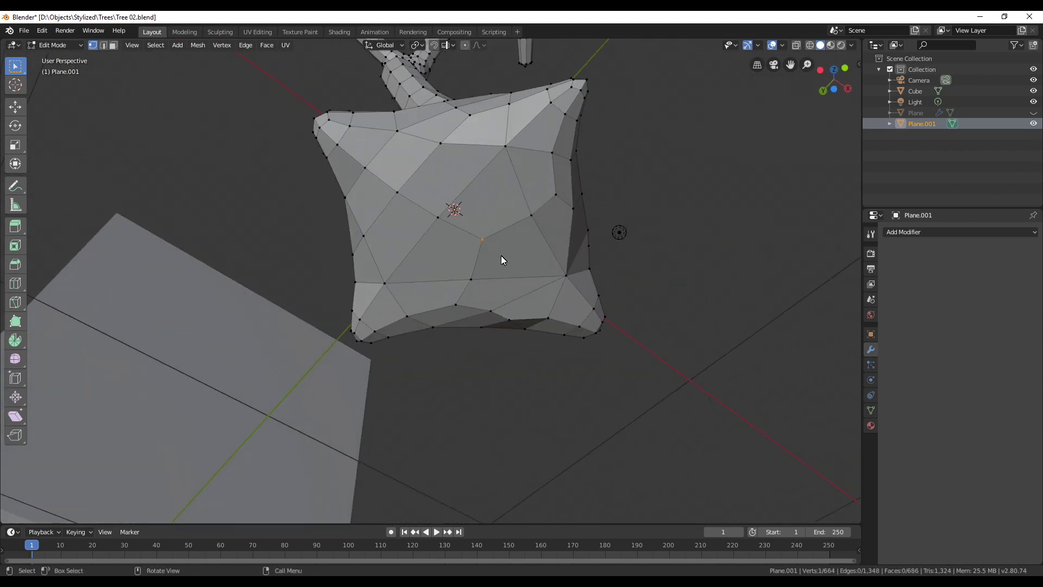
key(shift+v)
click(532, 235)
Step: Slide the vertex near the front edge of the base's underside along its edge onto the corner-side vertex
click(474, 278)
key(shift+v)
click(596, 285)
click(456, 304)
Step: Slide the vertex beside the 3D cursor on the base's underside outward onto the vertex at the side edge
click(438, 221)
key(shift+v)
click(423, 226)
key(shift+v)
click(389, 250)
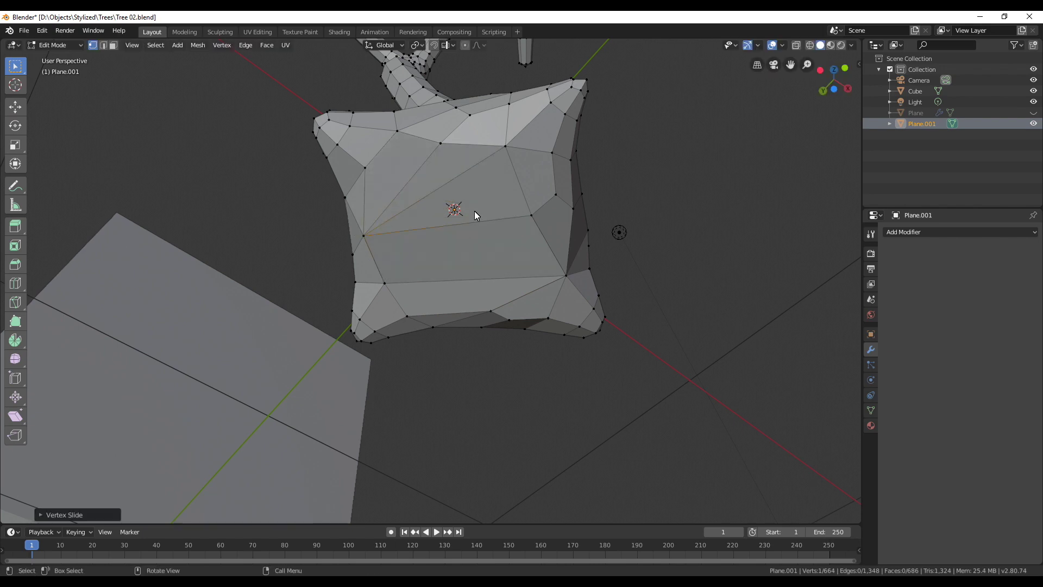
Step: Slide the vertex near the rear edge of the base's underside along its edge onto a neighbouring vertex
click(433, 142)
key(shift+v)
middle_drag(431, 141, 507, 221)
click(488, 257)
right_click(507, 222)
Step: Select the entire mesh and merge the overlapping vertices by distance
key(a)
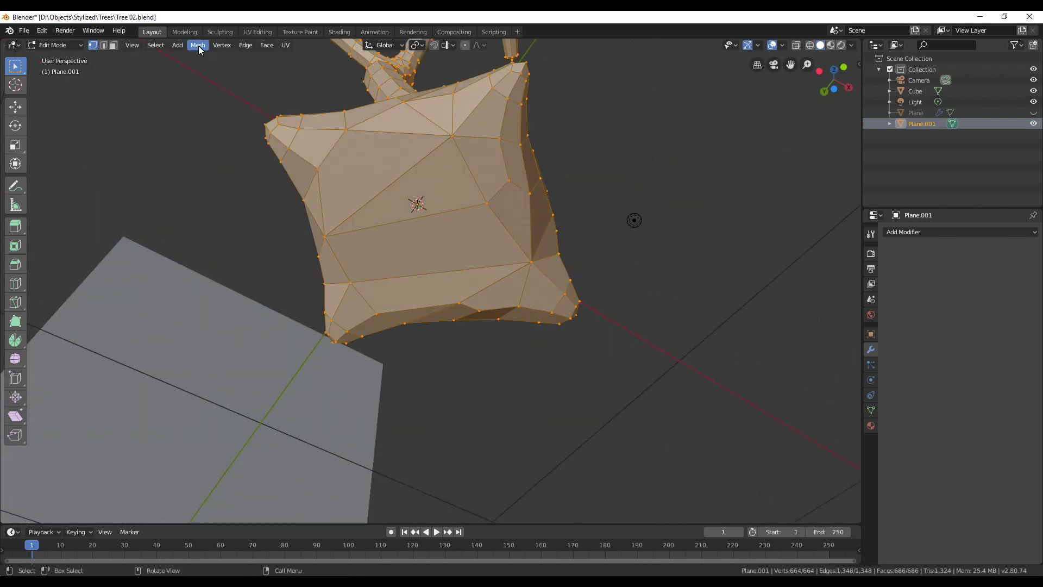
click(200, 47)
click(309, 343)
Step: Slide the two inner vertices near one side of the base's underside outward onto the vertex at the side edge
click(489, 202)
key(shift+v)
click(522, 180)
drag(493, 170, 516, 188)
key(shift+v)
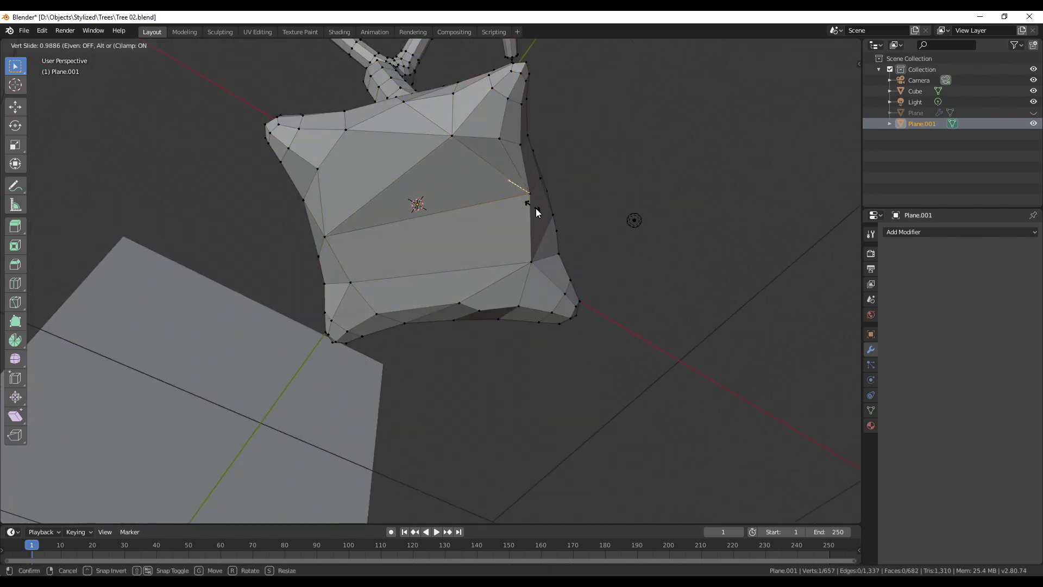
click(535, 205)
Step: Slide the vertex where the long underside edges meet near the rear of the base toward its outer neighbour
click(454, 136)
key(shift+v)
click(496, 125)
Step: Select a vertex close to the base's side edge and slide it onto the adjacent vertex
middle_drag(495, 113, 499, 152)
scroll(491, 216, up, 6)
click(570, 219)
key(shift+v)
click(579, 228)
Step: Select the whole tree mesh, merge its overlapping vertices by distance, and clear the selection
middle_drag(579, 228, 544, 326)
scroll(613, 354, down, 4)
shift+middle_drag(717, 458, 702, 351)
scroll(702, 351, down, 6)
middle_drag(575, 370, 551, 288)
key(a)
click(199, 45)
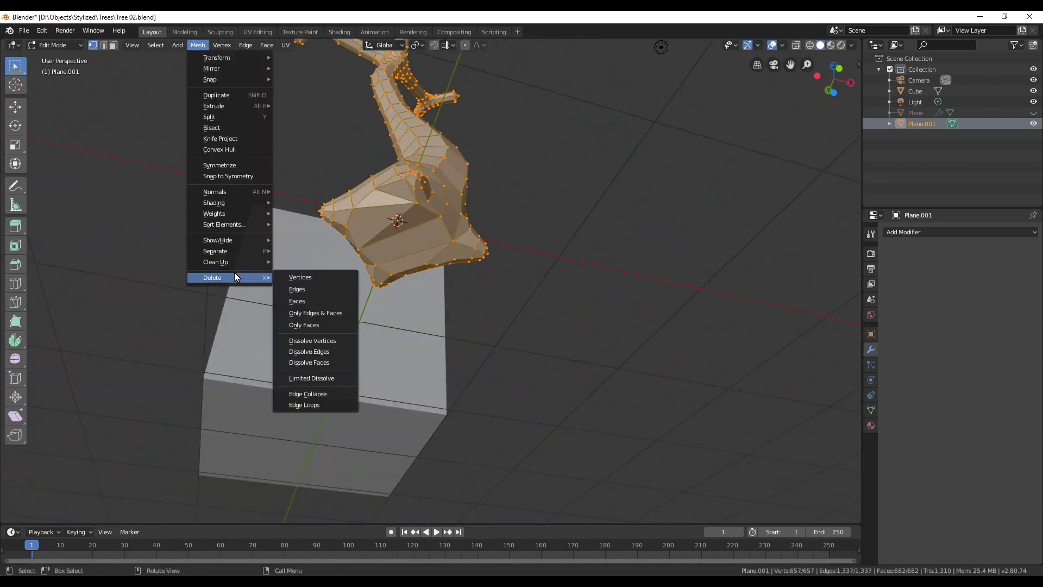
click(310, 344)
key(alt+a)
Step: Merge two separate small groups of adjacent vertices on the tree mesh to thin out dense geometry
middle_drag(405, 269, 347, 352)
scroll(266, 372, up, 4)
shift+click(270, 373)
key(alt+m)
click(283, 394)
scroll(318, 382, down, 4)
shift+click(729, 336)
shift+click(719, 355)
key(alt+m)
click(704, 360)
Step: Merge another tight spot of the tree mesh, and merge a further vertex together with its surrounding ones by growing the selection
scroll(349, 353, up, 3)
click(232, 380)
key(alt+m)
click(207, 380)
middle_drag(226, 381, 434, 391)
click(310, 470)
key(ctrl+KP_Add)
key(alt+m)
click(318, 484)
Step: Switch to edge selection and slide a single edge of the tree mesh toward its neighbouring edge
scroll(319, 485, down, 4)
key(2)
click(408, 290)
key(g)
key(g)
click(419, 313)
Step: Slide two surplus edge loops of the tree mesh, one after another, toward their neighbouring loops
scroll(418, 314, down, 4)
scroll(400, 246, up, 5)
alt+click(394, 232)
key(g)
key(g)
click(359, 239)
scroll(353, 261, down, 4)
alt+click(342, 275)
key(g)
key(g)
click(370, 267)
alt+click(344, 221)
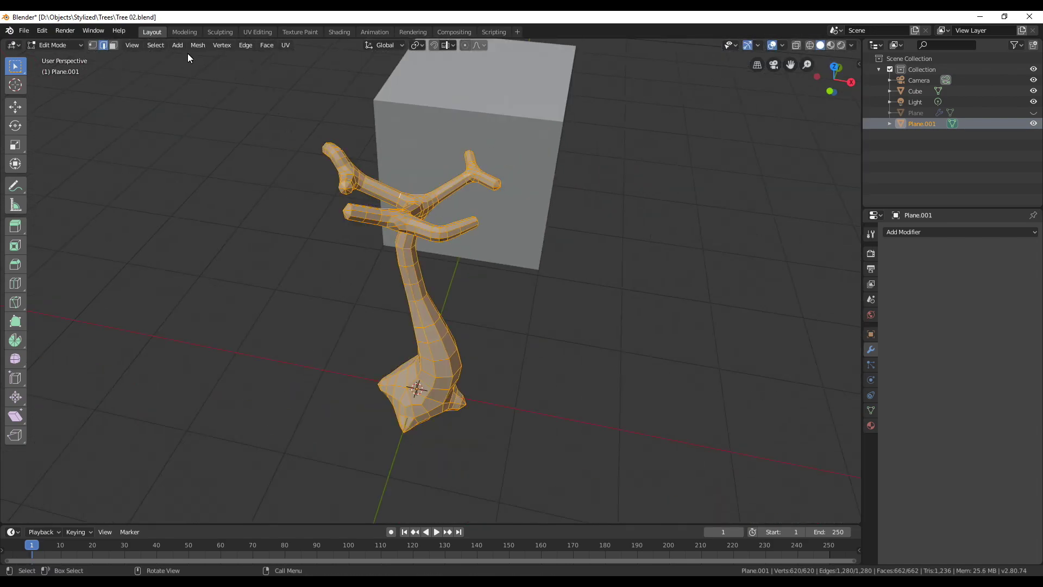
Step: Merge the fully selected tree mesh by distance with a merge distance of 0.0101 m and deselect everything
click(198, 45)
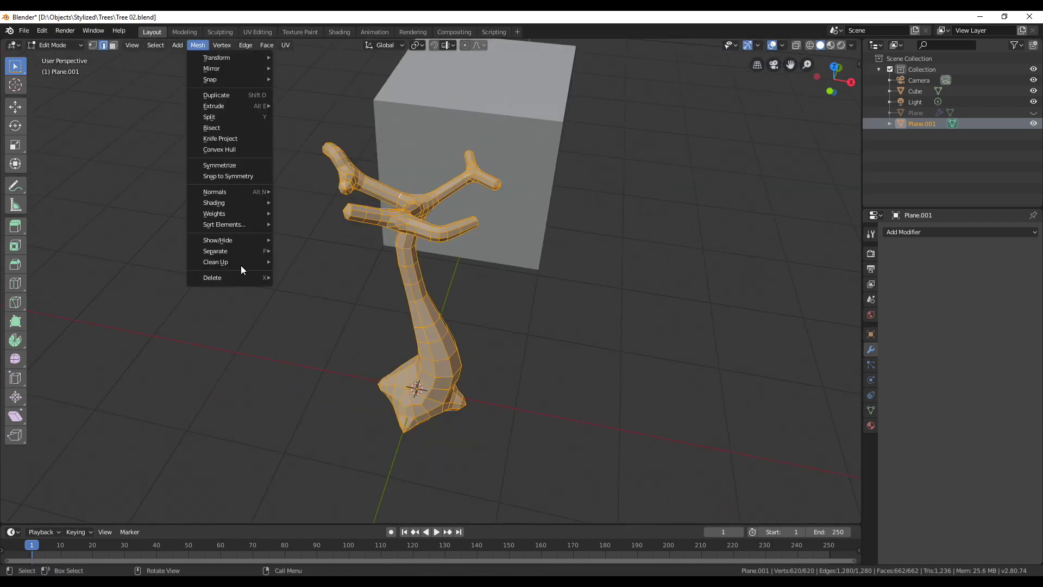
mouse_move(224, 261)
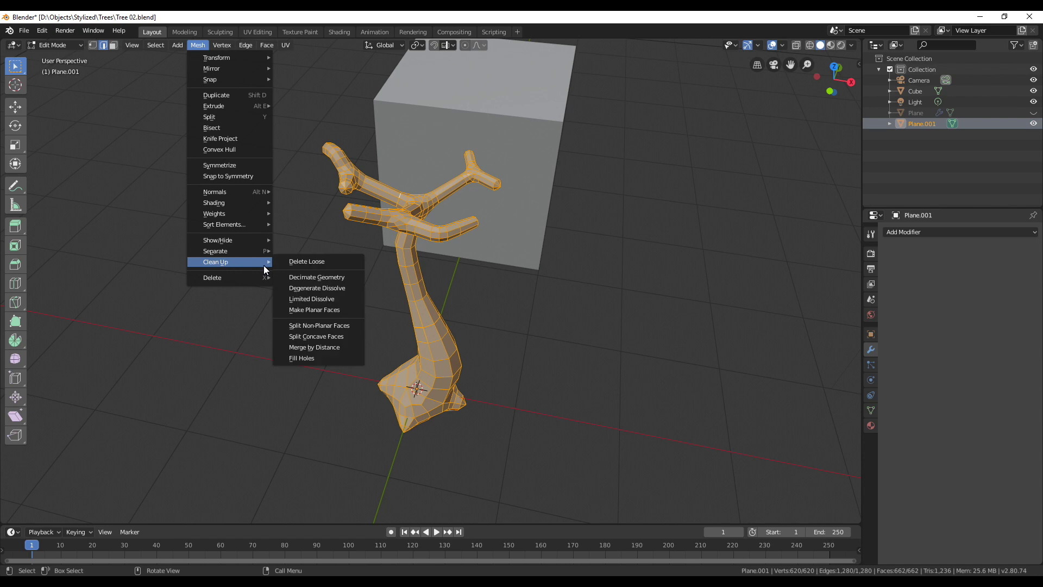
click(326, 347)
mouse_move(428, 350)
middle_down()
mouse_move(487, 360)
mouse_move(428, 352)
middle_up()
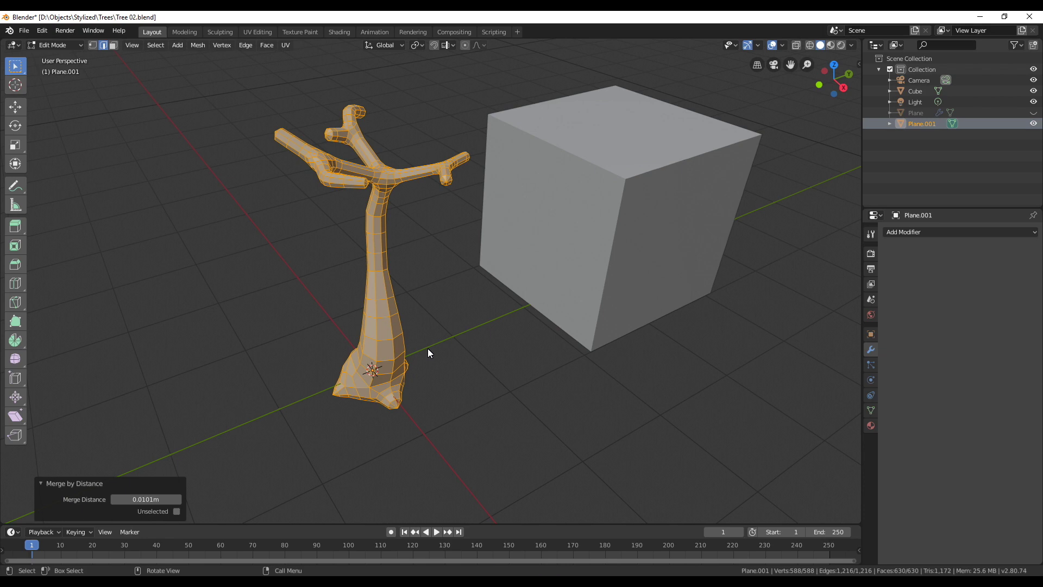
mouse_move(428, 353)
middle_down()
mouse_move(391, 342)
mouse_move(430, 340)
middle_up()
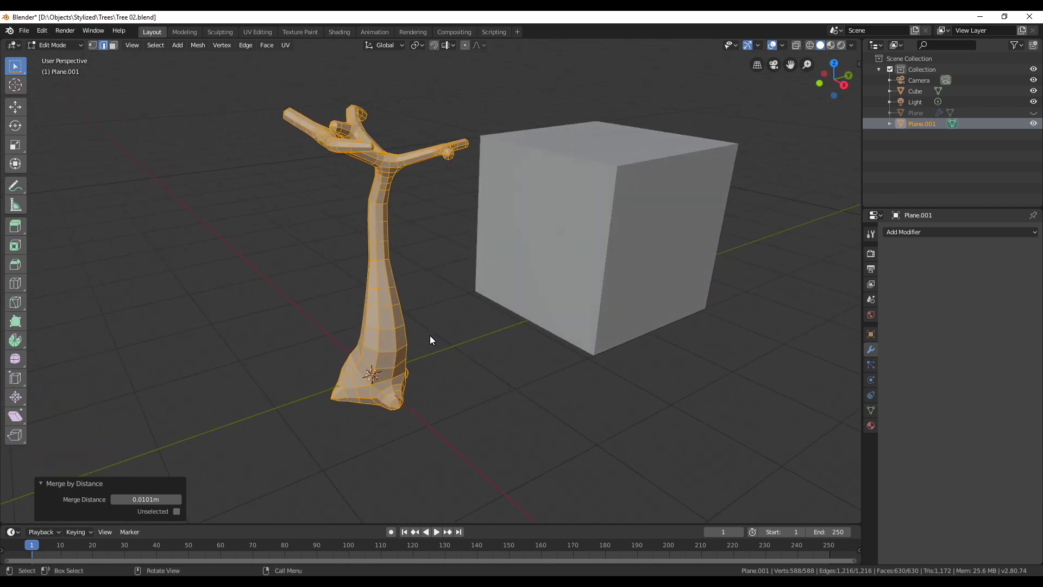
key(alt+a)
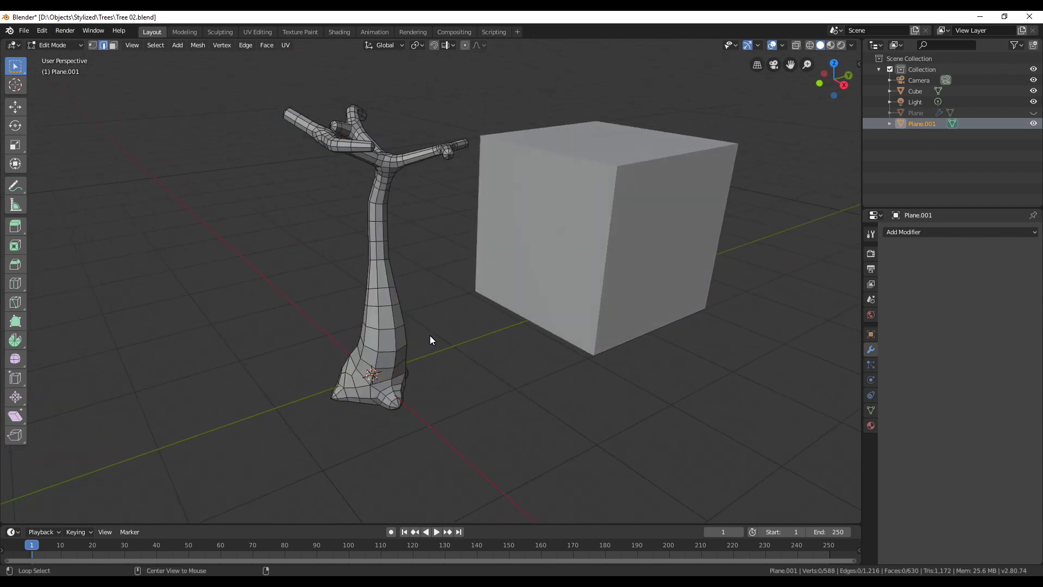
middle_drag(474, 372, 518, 353)
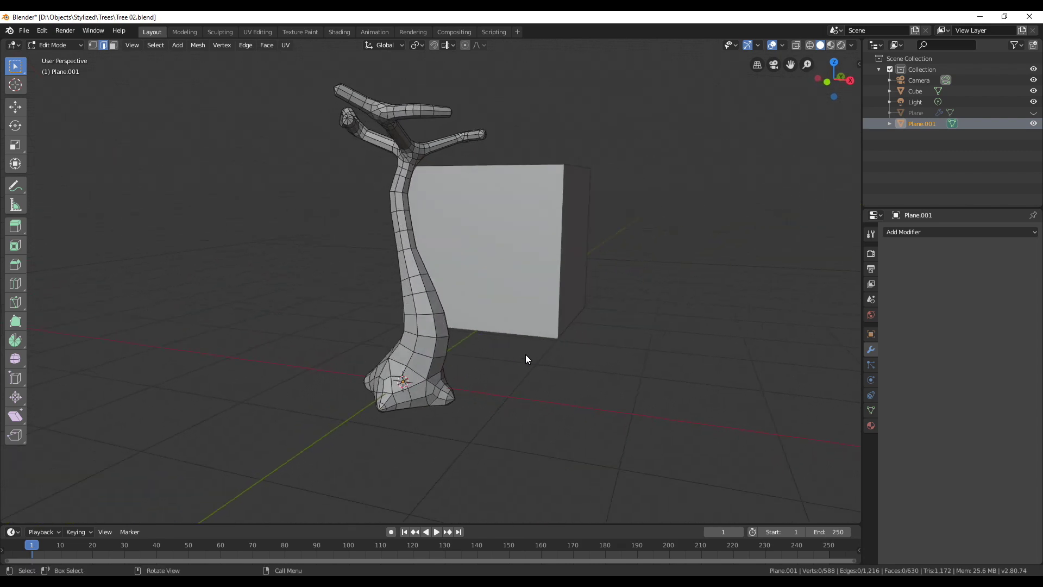